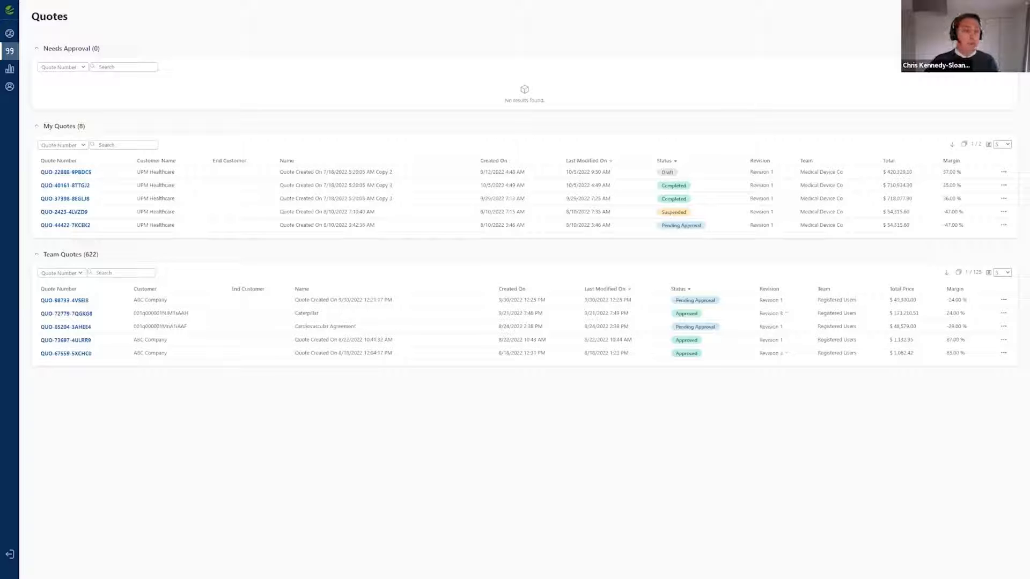
Create a copy of the draft UPM Healthcare quote listed first under My Quotes.
key("F11")
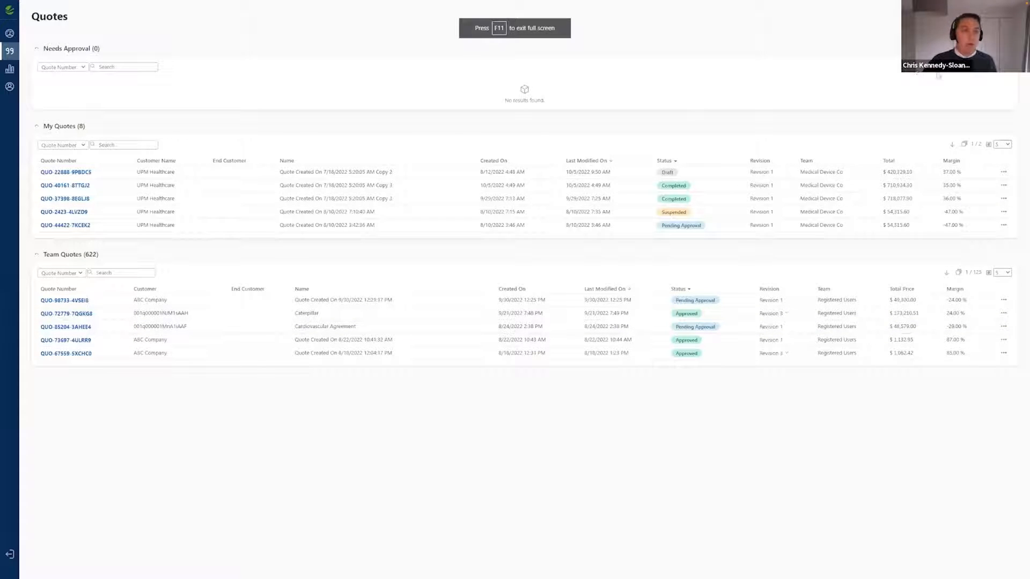
left_click(1004, 173)
left_click(975, 213)
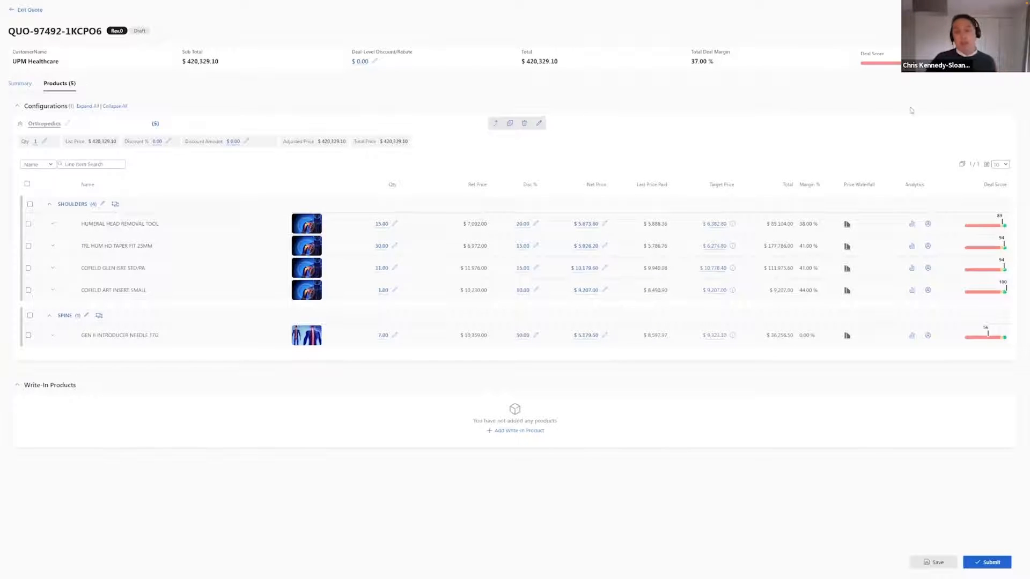
Add a configuration through Orthopedics Guided Selling, choosing the strategy More Volume in Existing Catalog and the ECHELON HIP SYSTEM brand.
left_click(966, 31)
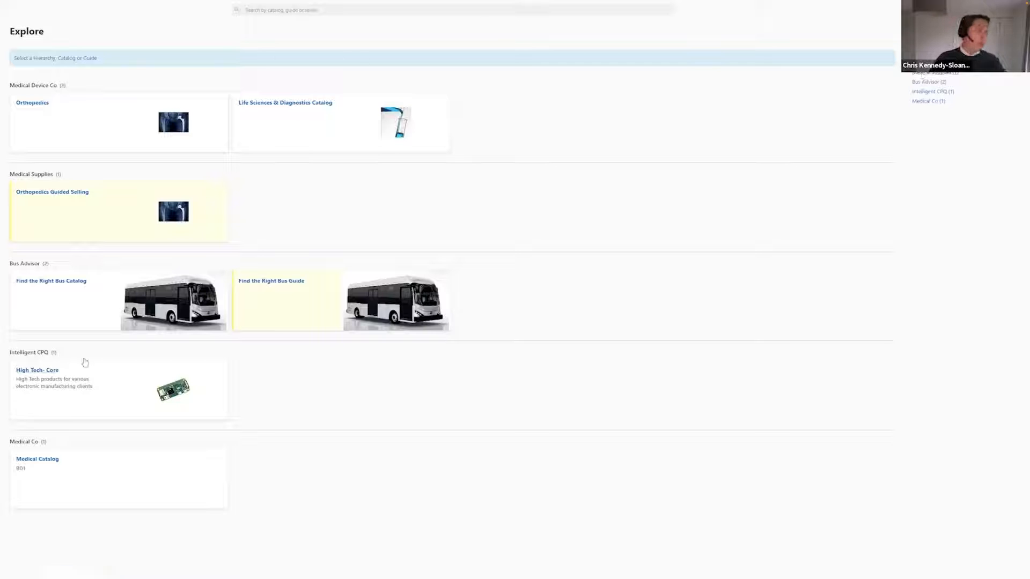
left_click(84, 193)
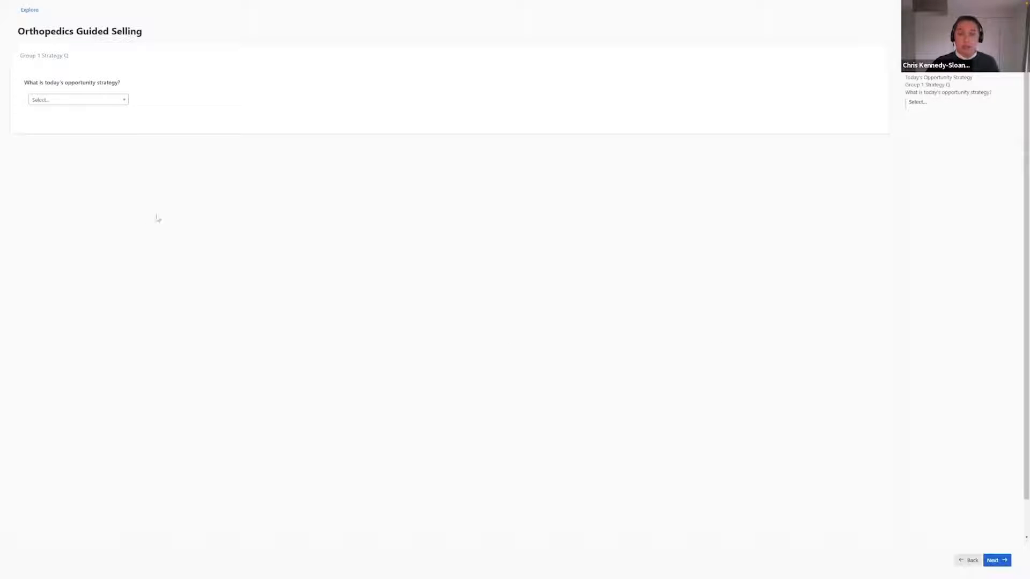
left_click(75, 102)
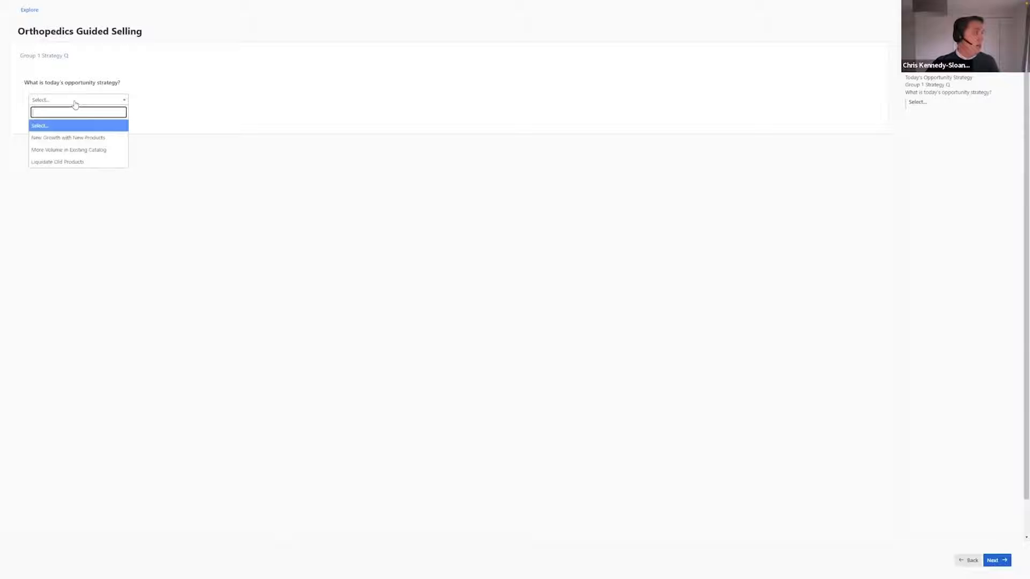
left_click(76, 150)
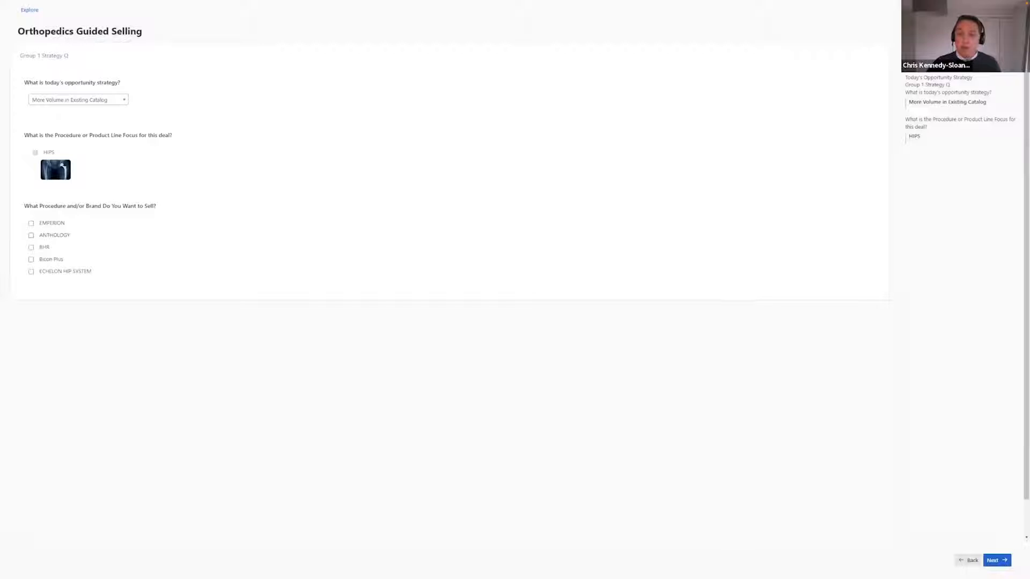
left_click(54, 272)
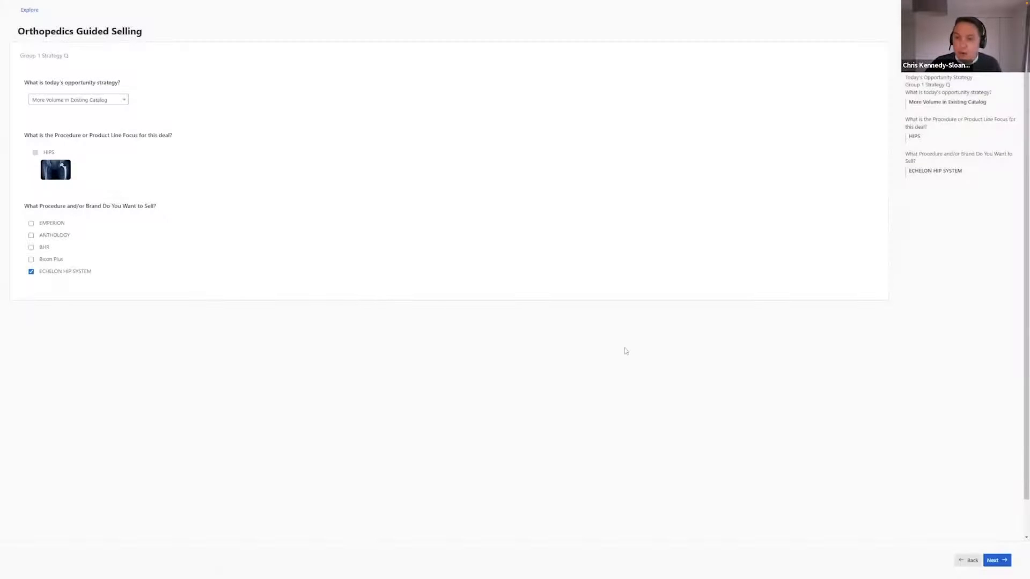
left_click(993, 560)
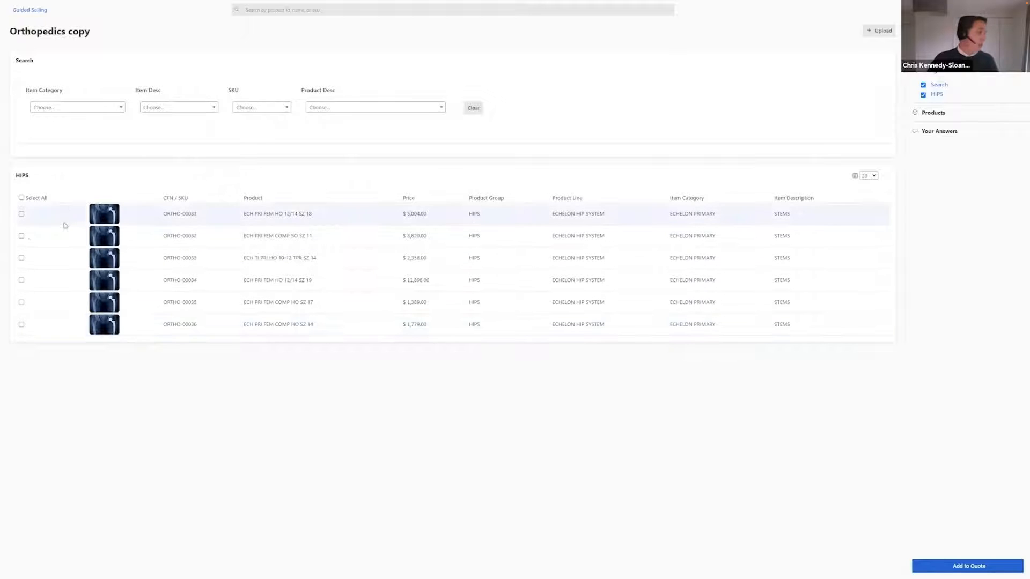
Add ECH PRI FEM COMP SO SZ 11, ECH TI PRI HO 10-12 TPR SZ 14 and ECH PRI FEM HO 12/14 SZ 19 to the quote.
left_click(21, 236)
left_click(22, 258)
left_click(21, 280)
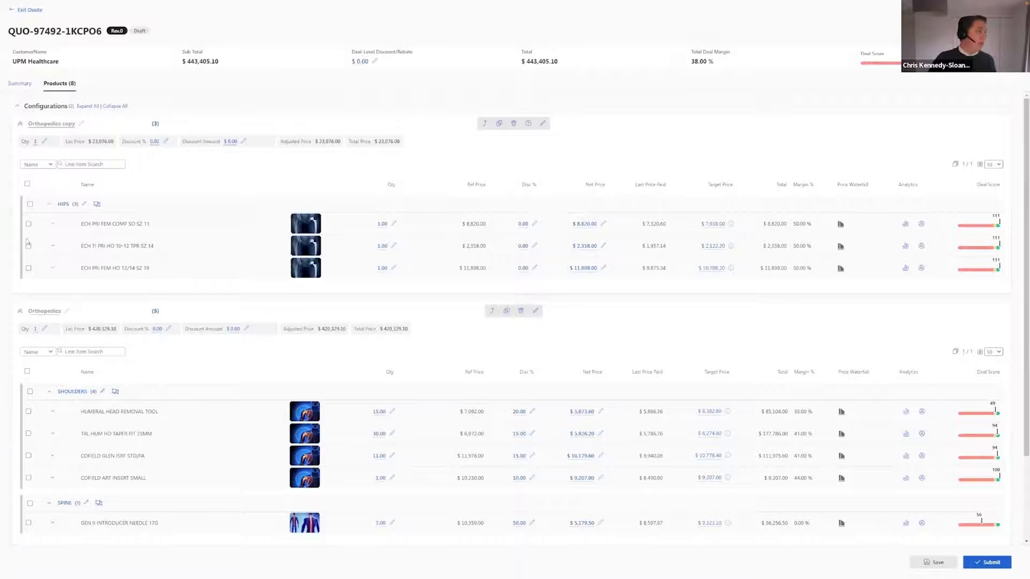
Mass edit all three hip products in the Orthopedics copy configuration to a quantity of 10.
left_click(27, 184)
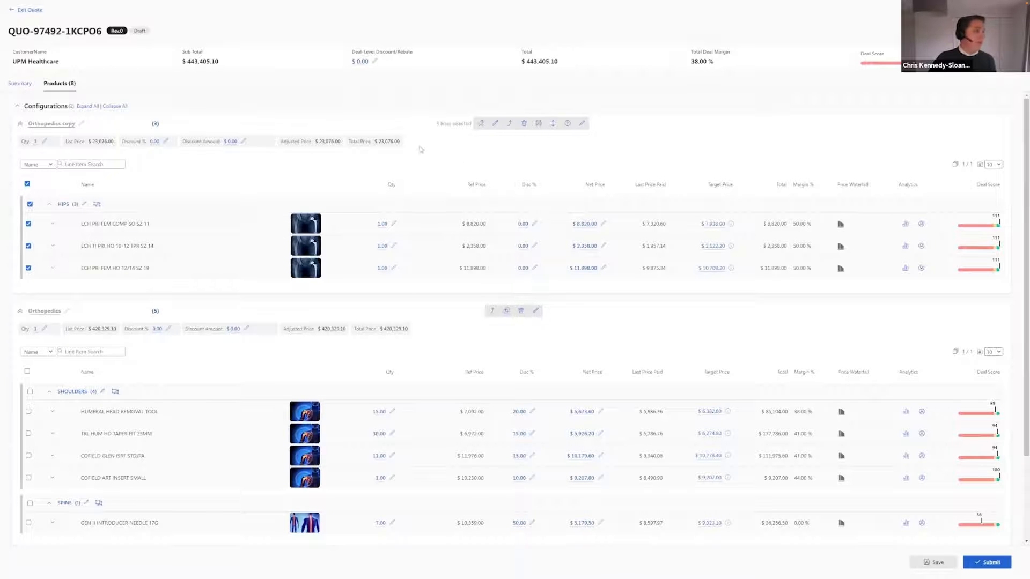
left_click(494, 124)
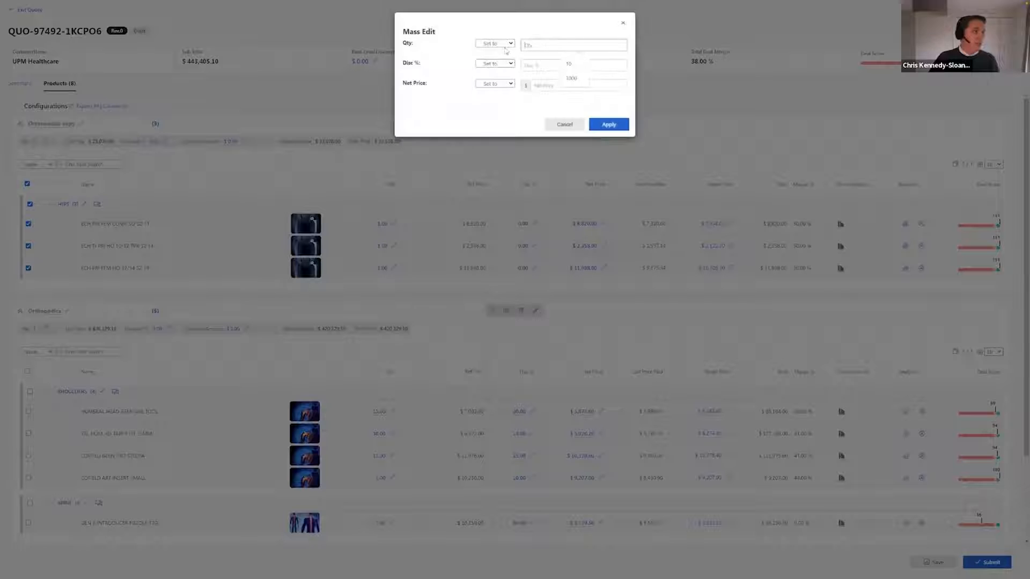
left_click(609, 125)
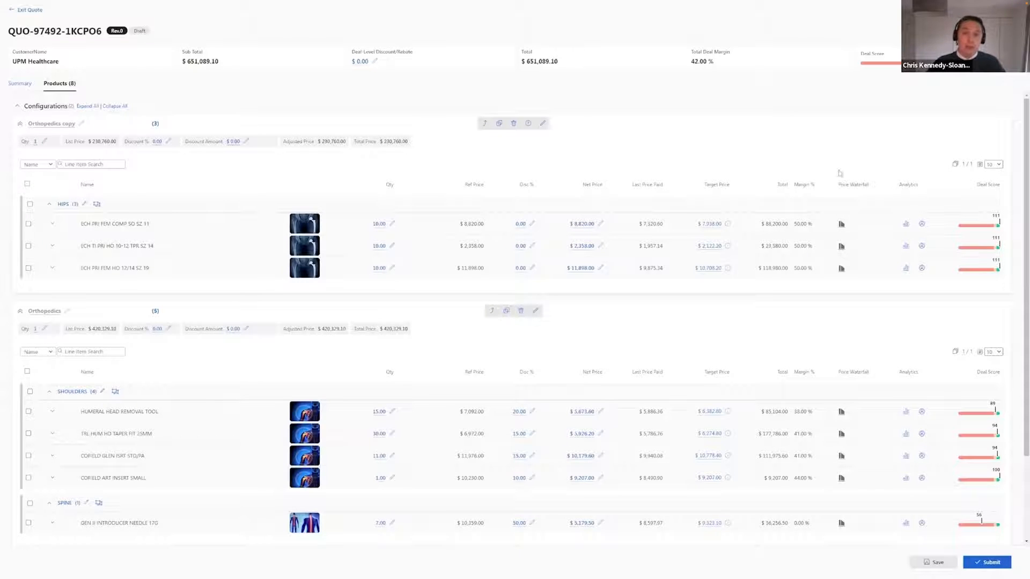
Add a configuration from the Orthopedics catalog, filtering by product group KNEES, product line JOURNEY TKA and item category JOURNEY II BCS.
left_click(29, 9)
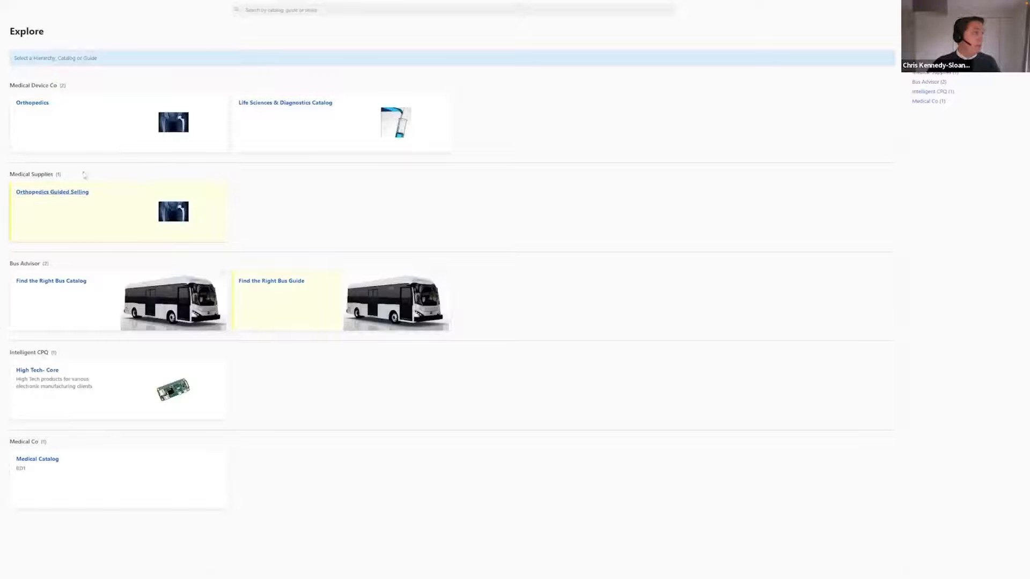
left_click(30, 106)
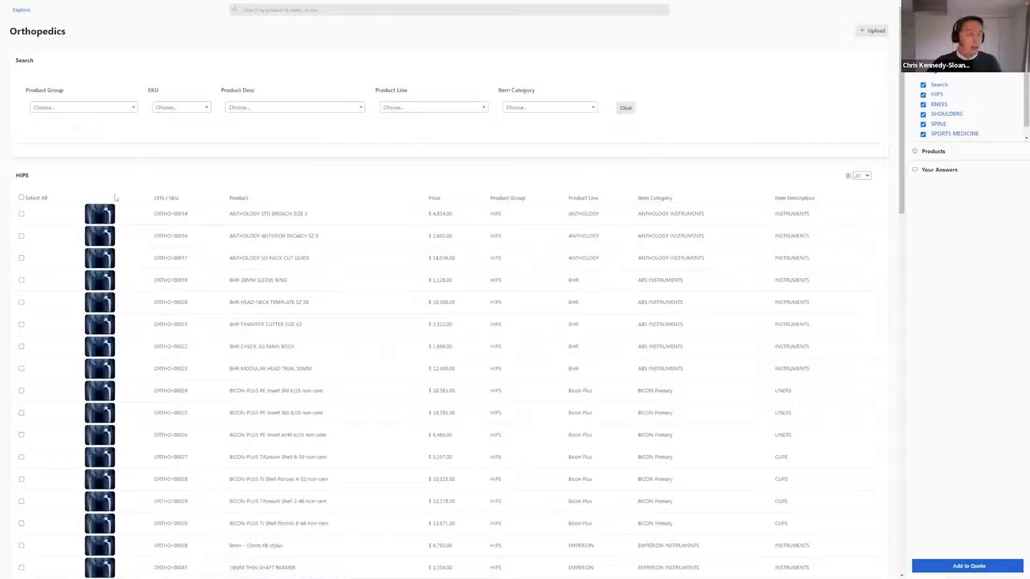
left_click(87, 111)
left_click(69, 184)
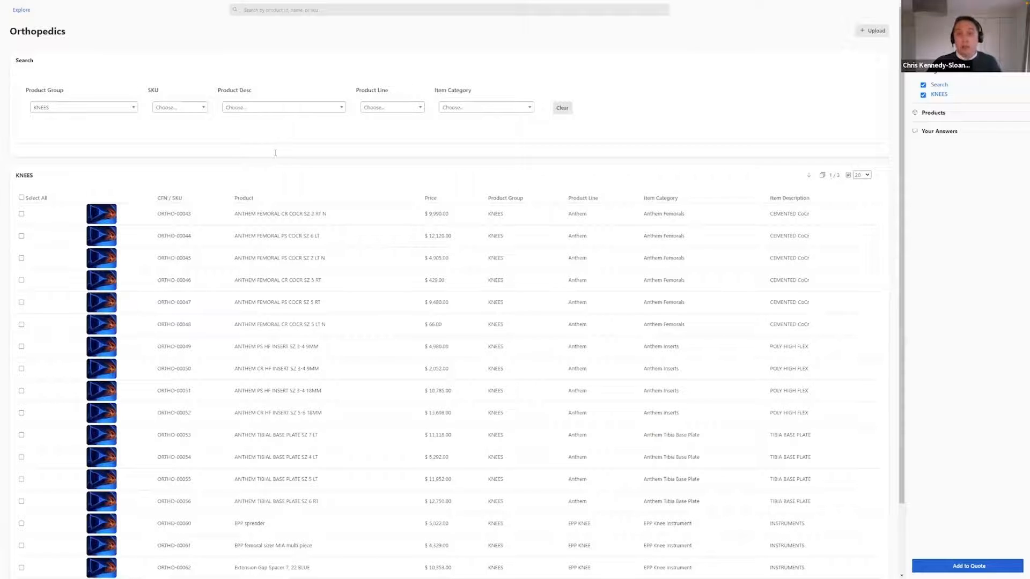
left_click(375, 109)
left_click(391, 183)
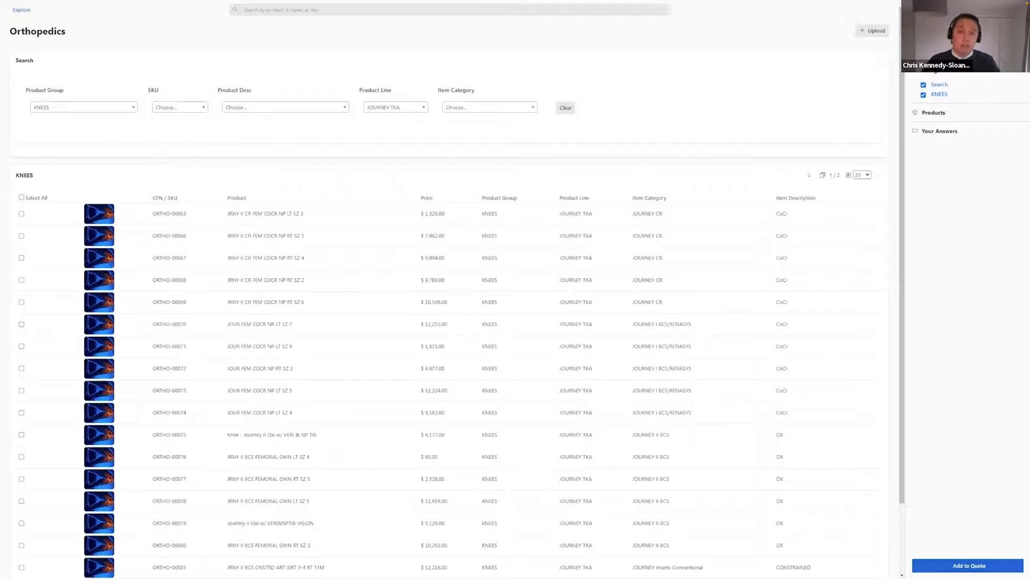
left_click(486, 107)
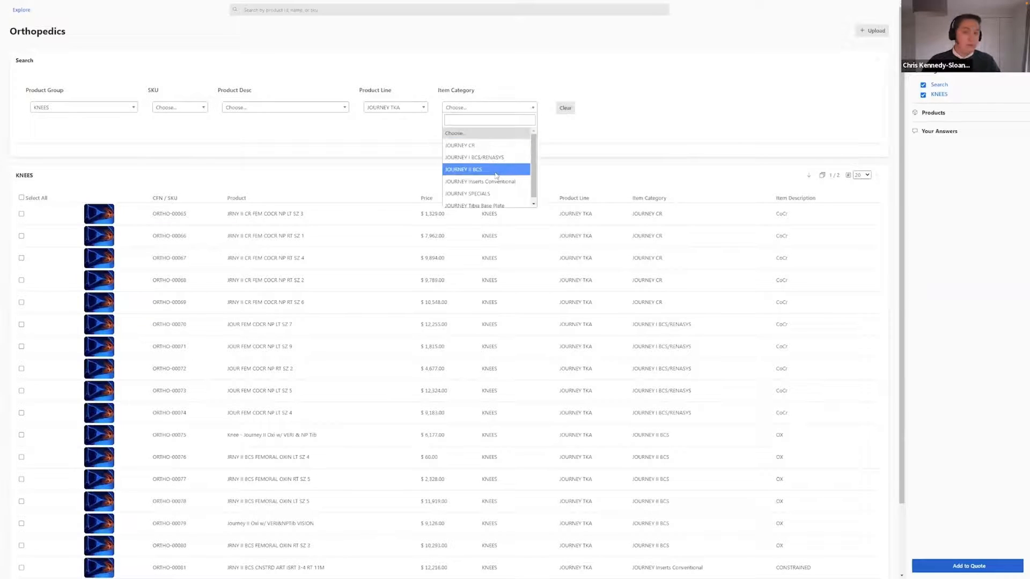
left_click(490, 168)
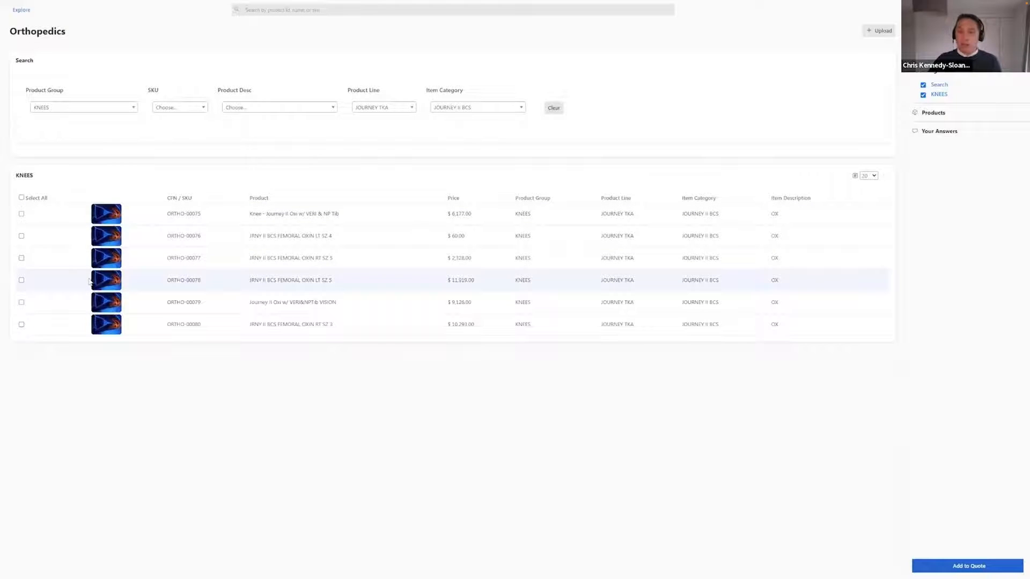
Add the JRNY II BCS FEMORAL OXIN RT SZ 5 and LT SZ 5 products to the quote.
left_click(22, 259)
left_click(21, 330)
left_click(984, 567)
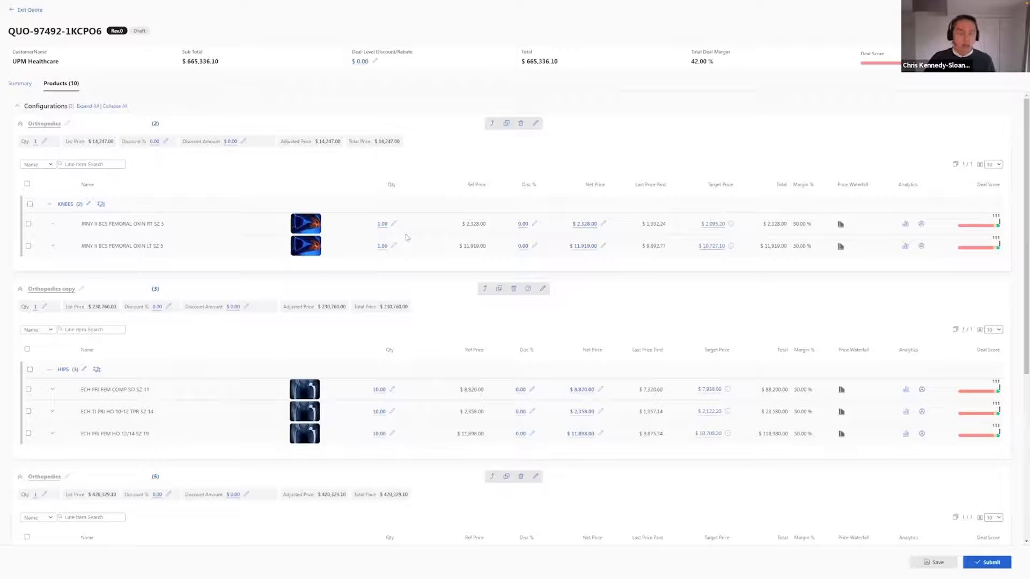
key("alt+Tab")
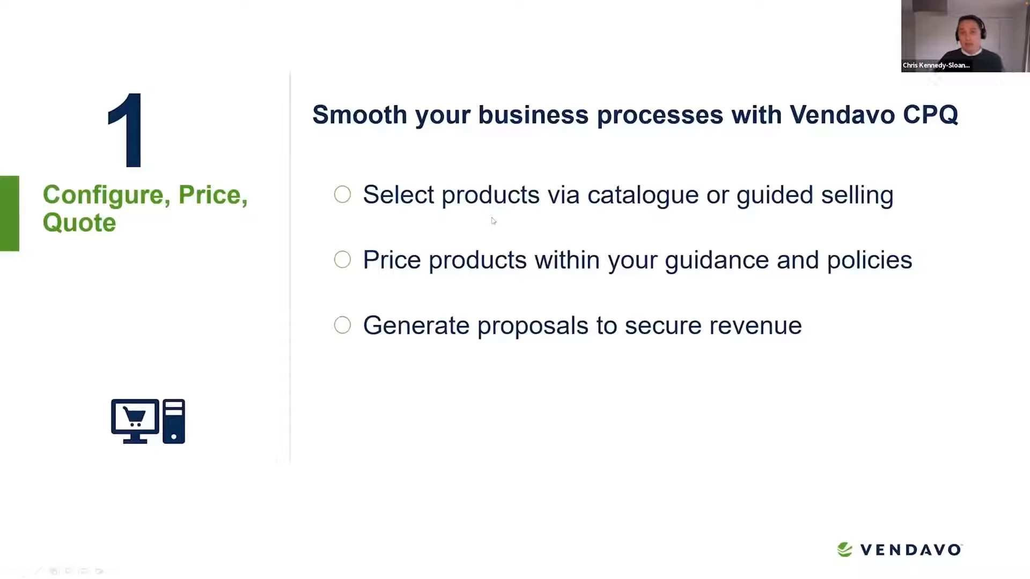
left_click(494, 222)
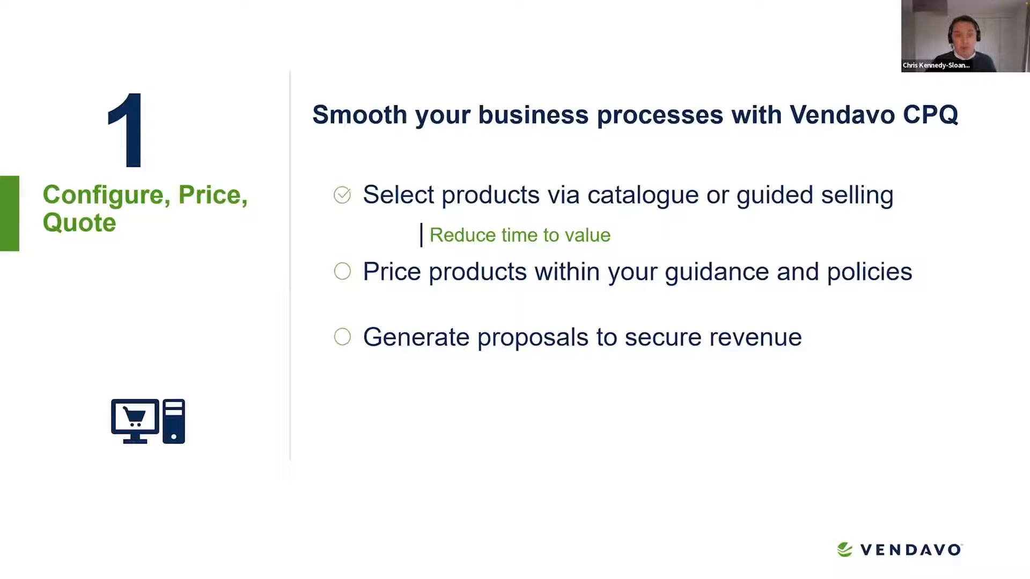
key("alt+Tab")
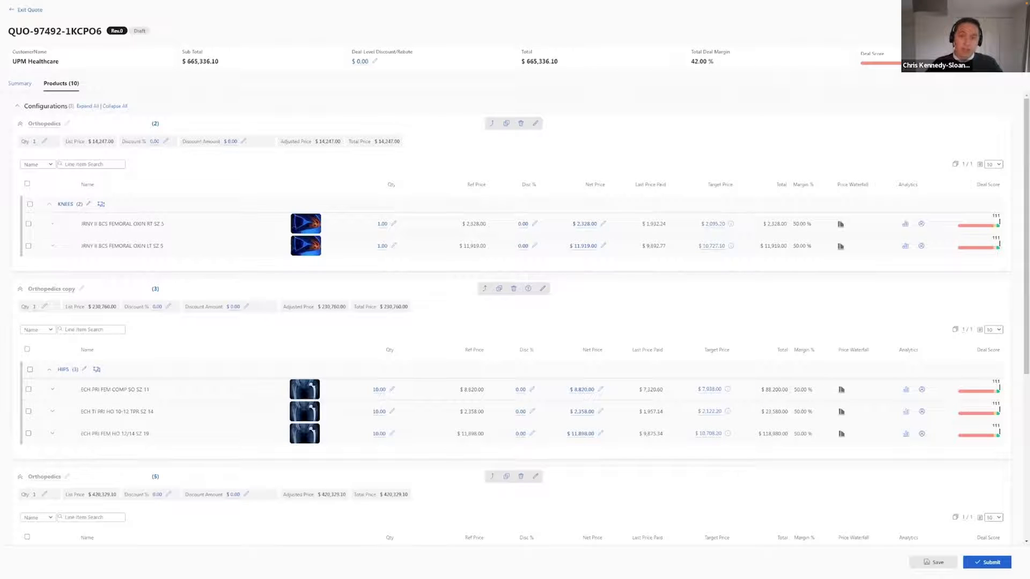
View the target price guidance for ECH PRI FEM COMP SO SZ 11 and set all HIPS products' net prices to their target prices.
left_click(709, 393)
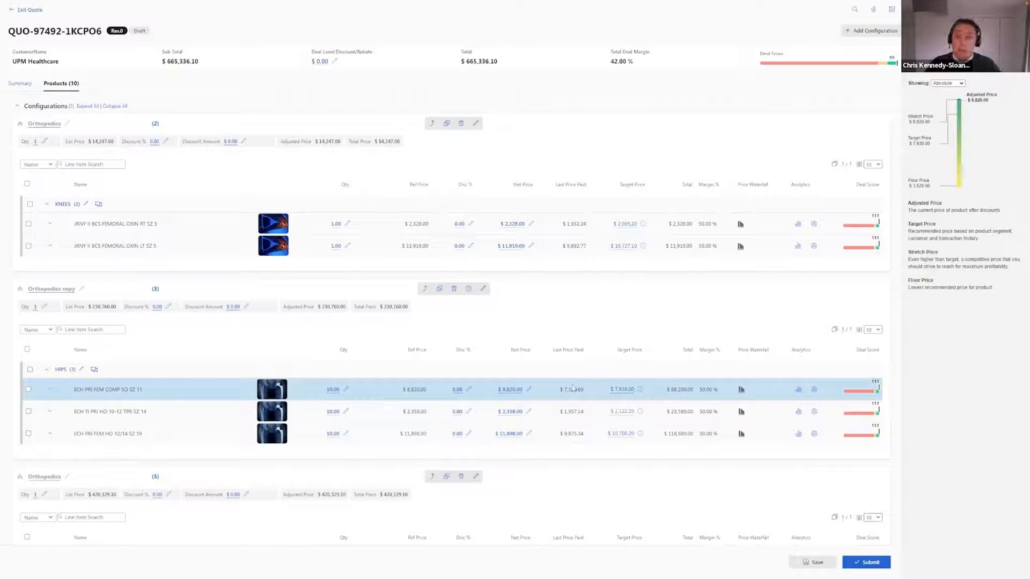
left_click(30, 369)
left_click(422, 290)
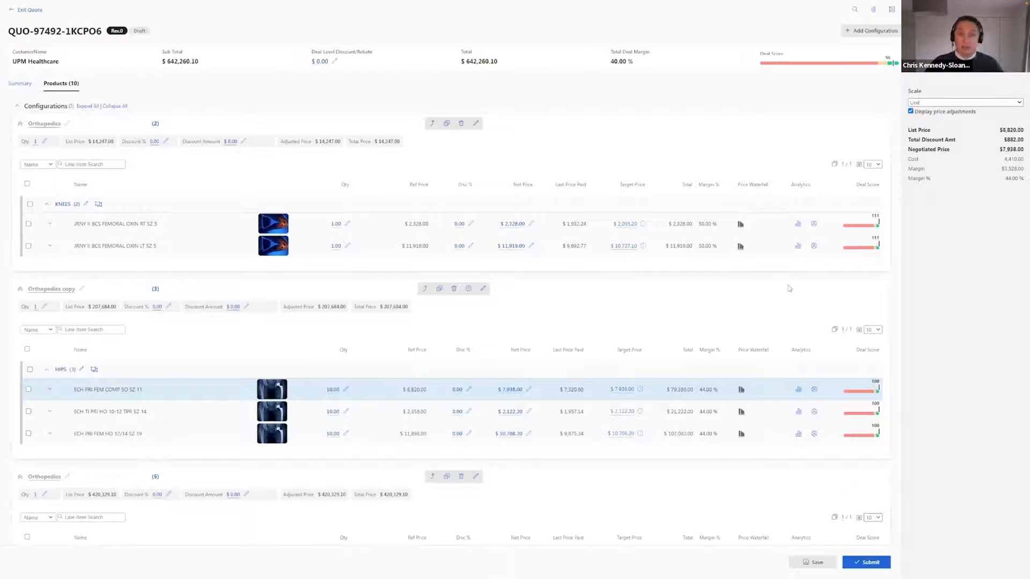
Examine the analytics for the RT SZ 5 knee product, including Price Variance Cyclicality and Revenue & Margin Trend.
left_click(797, 226)
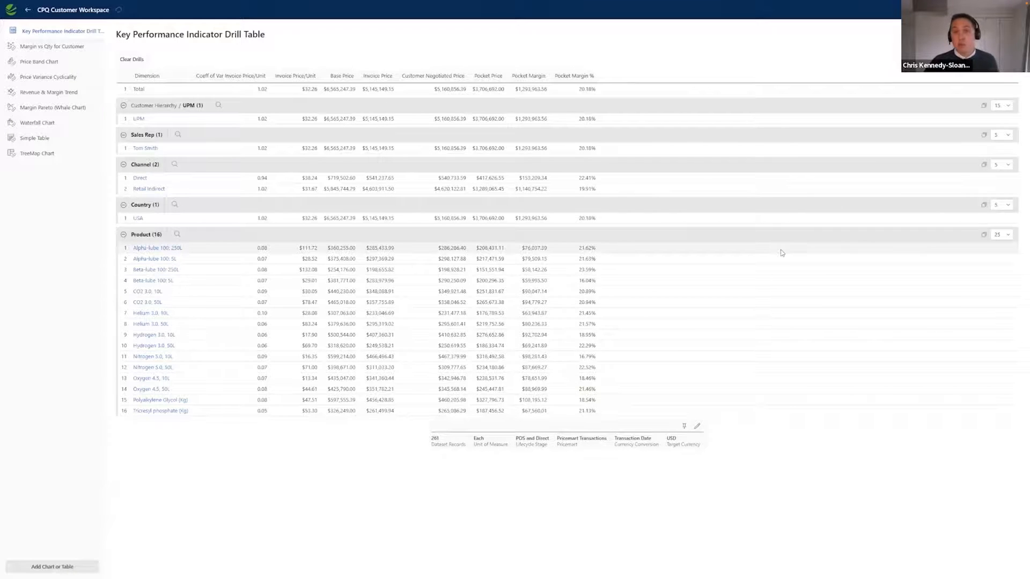
left_click(64, 78)
left_click(62, 93)
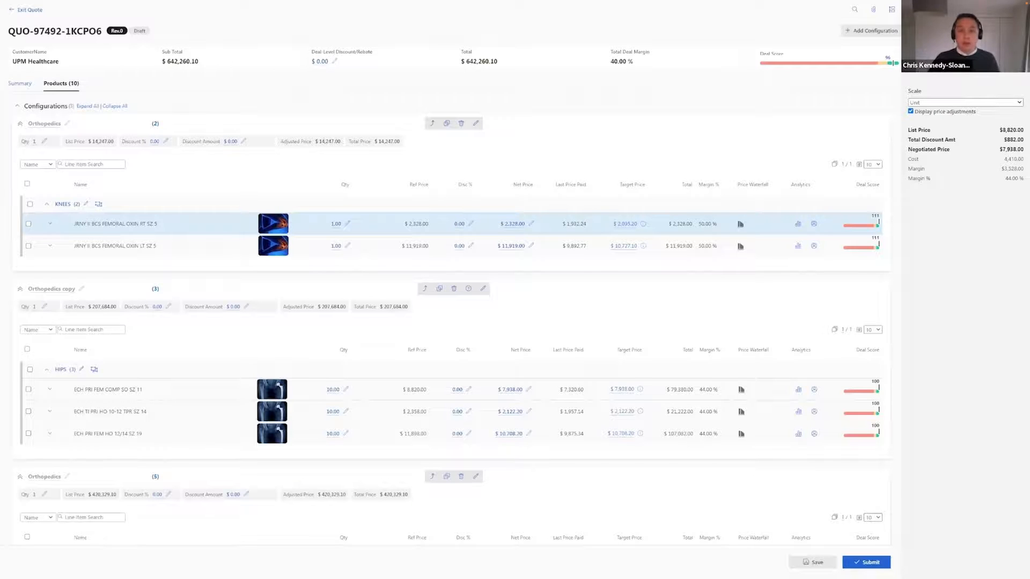
Set the discount on JRNY II BCS FEMORAL OXIN RT SZ 5 to 30%.
left_click(459, 224)
type("10")
key("Return")
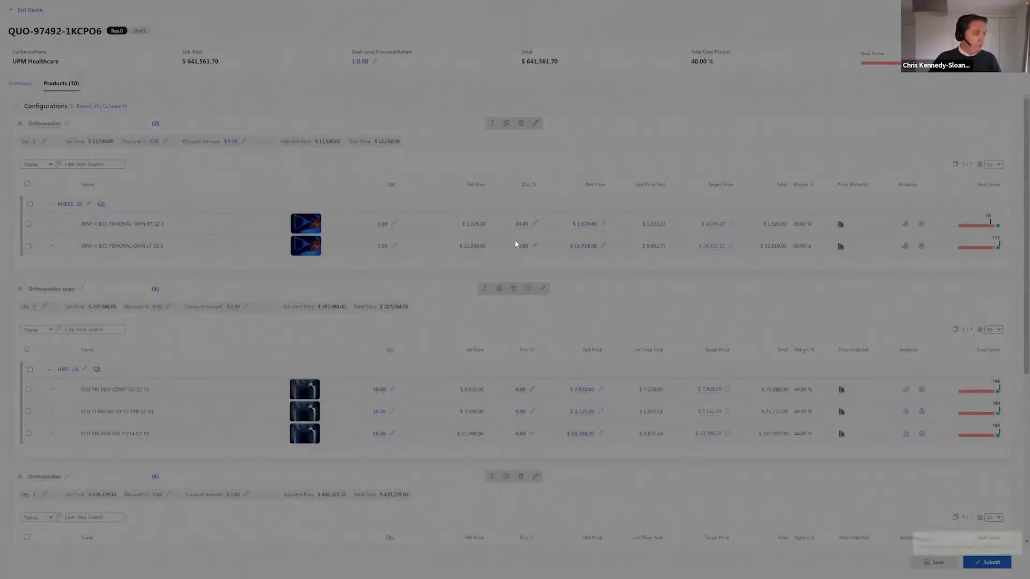
Set the discount on JRNY II BCS FEMORAL OXIN LT SZ 5 to 70% and view the quote's approval conflicts.
left_click(519, 245)
type("30")
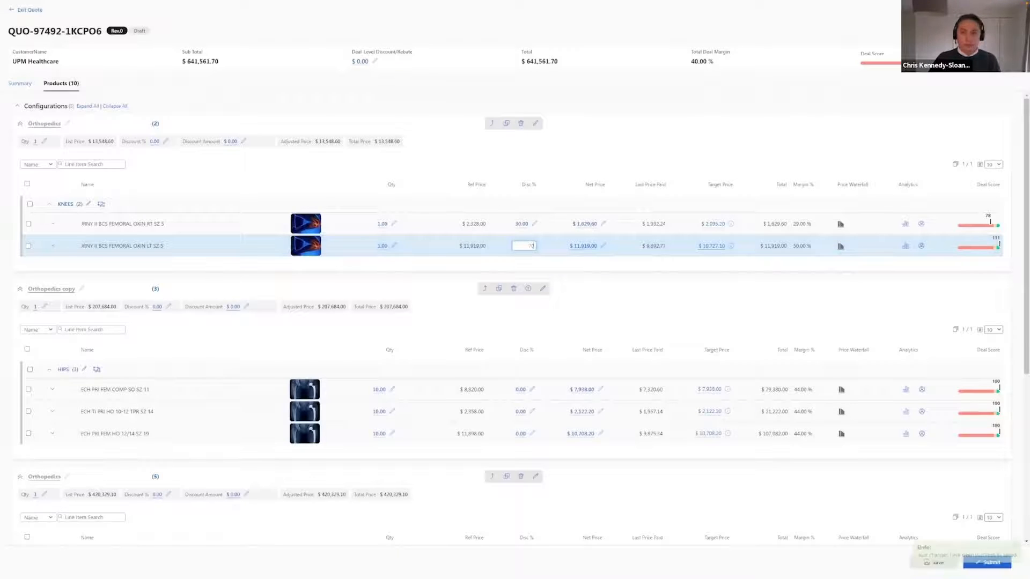
key("Return")
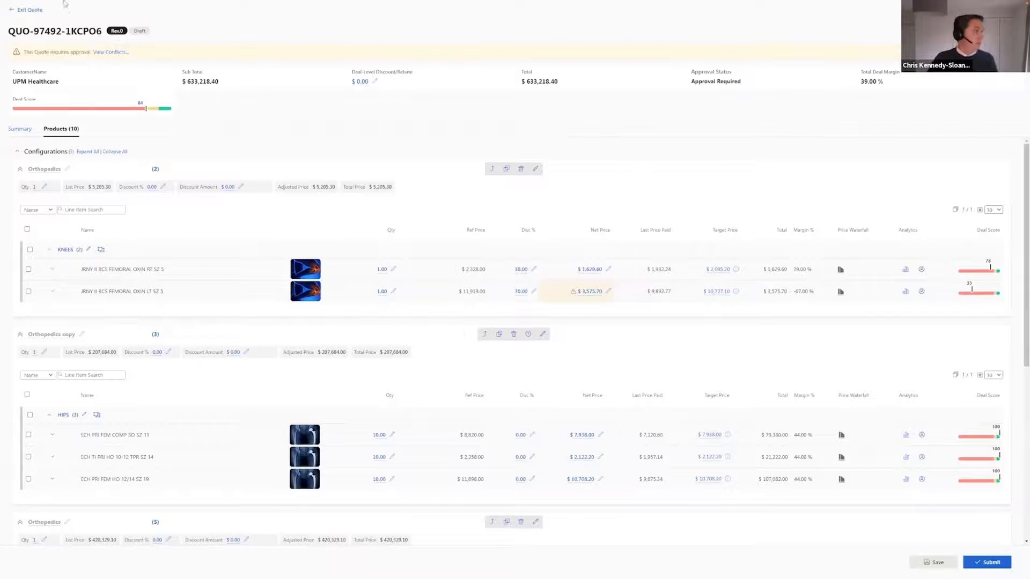
left_click(110, 52)
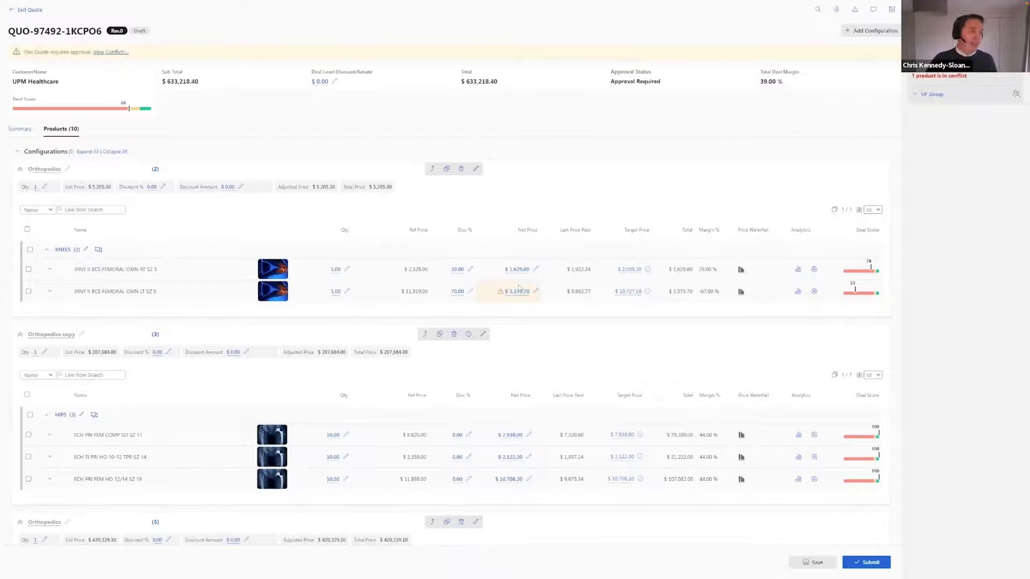
Set the discount on JRNY II BCS FEMORAL OXIN LT SZ 5 to 50%.
left_click(458, 292)
type("50")
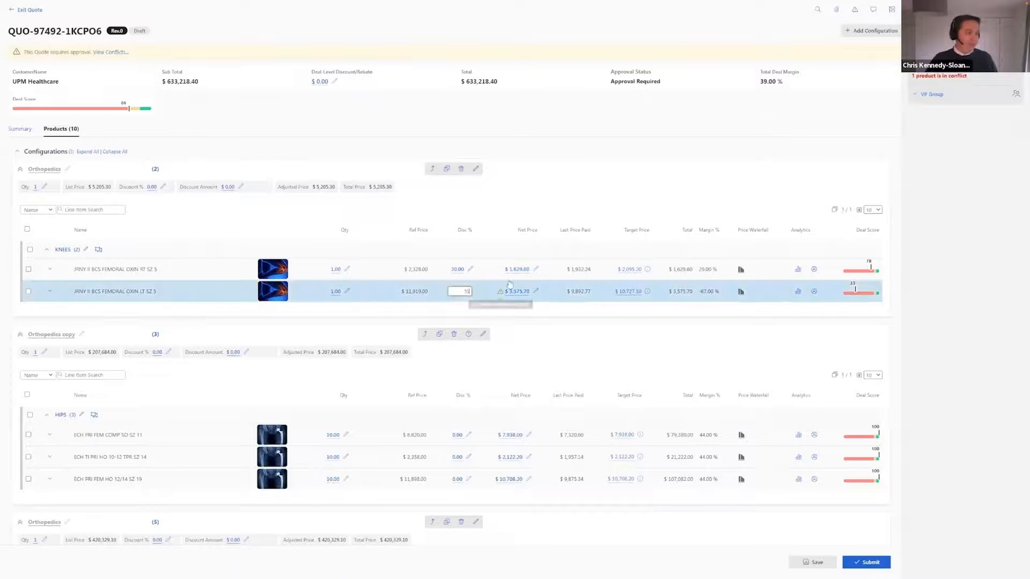
left_click(499, 211)
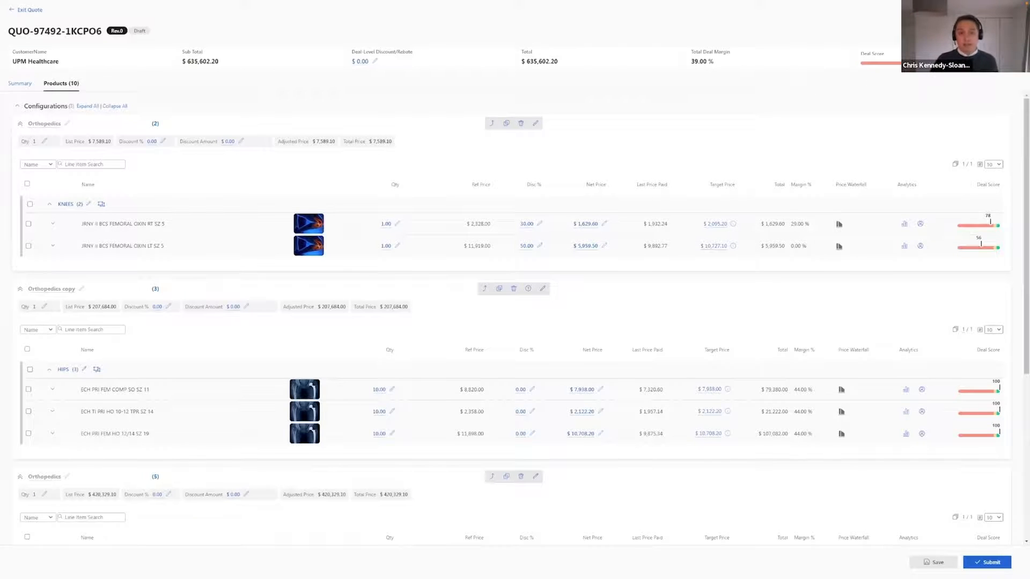
key("Right")
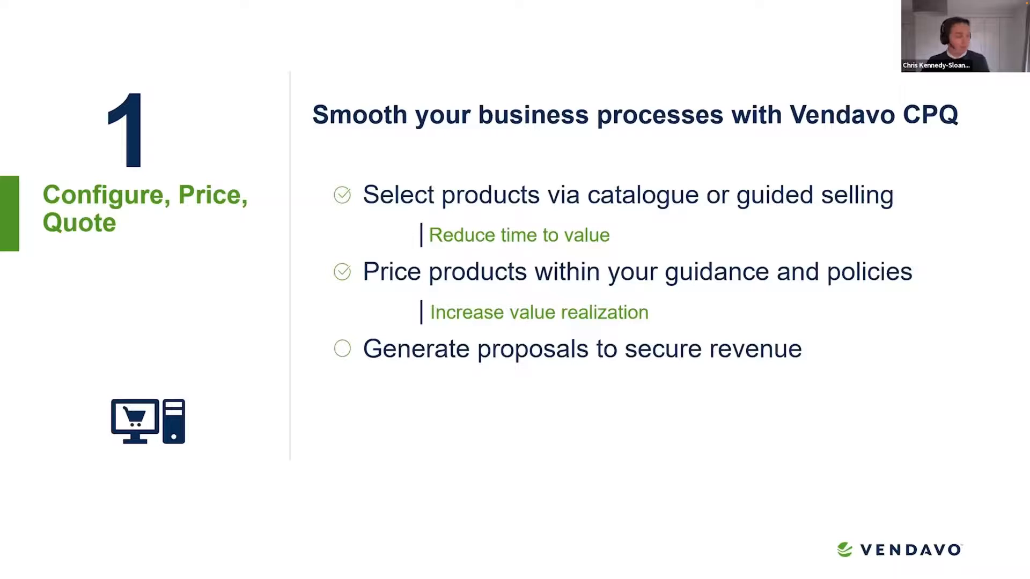
key("Right")
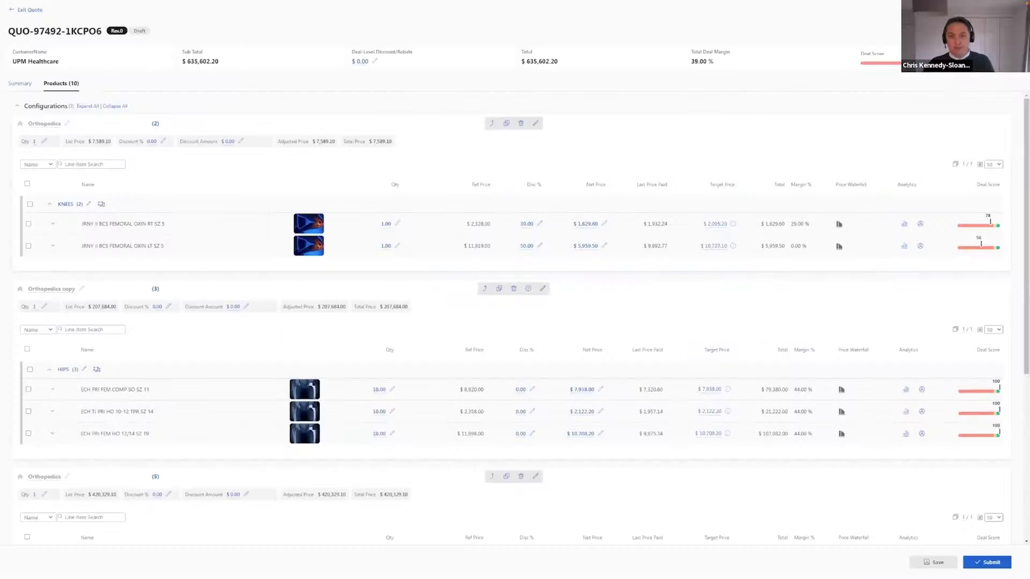
Submit the UPM Healthcare quote.
left_click(1000, 565)
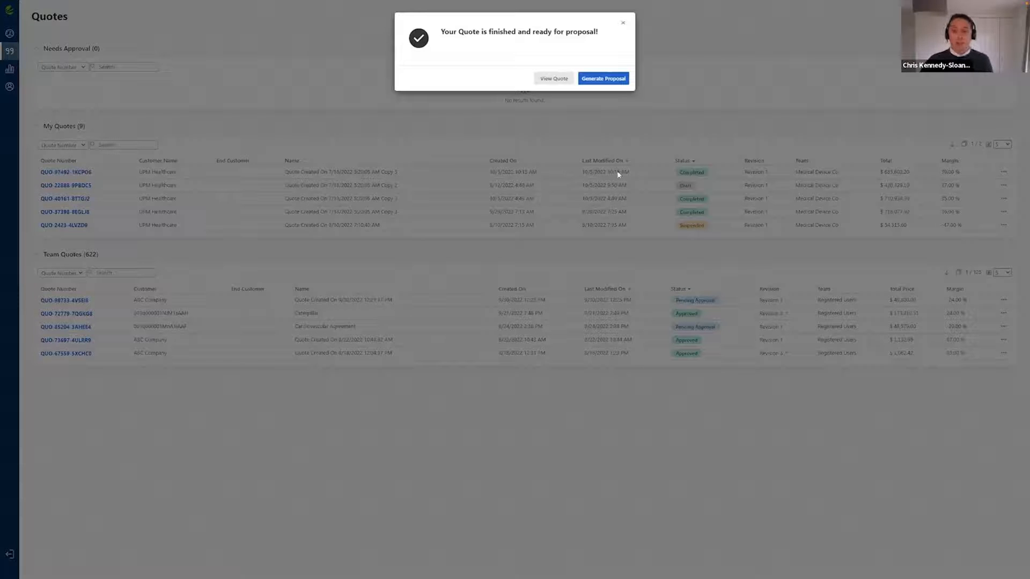
Generate a proposal from the submitted quote using the Medical Device Co document, and download it.
left_click(590, 79)
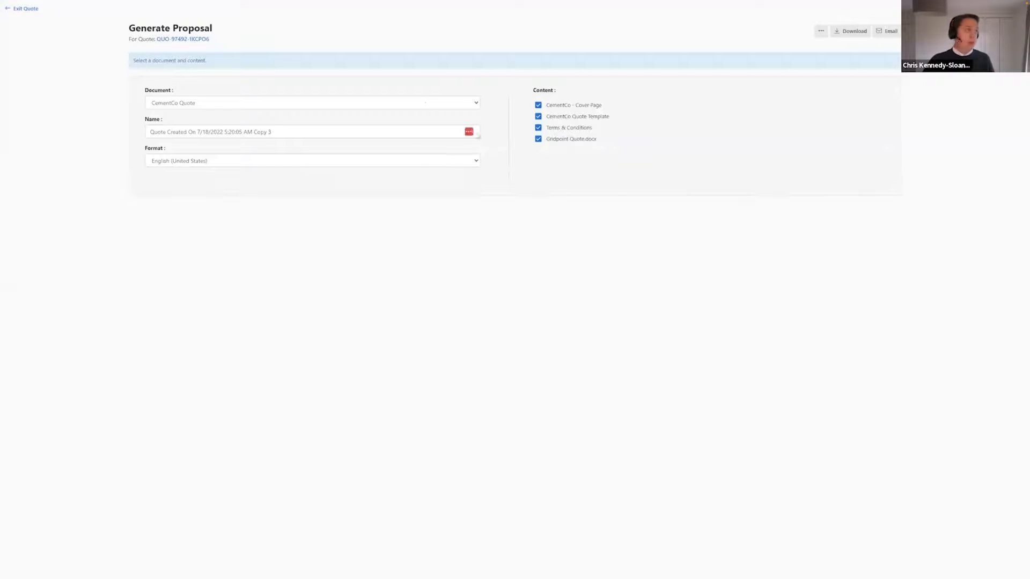
left_click(425, 103)
left_click(390, 114)
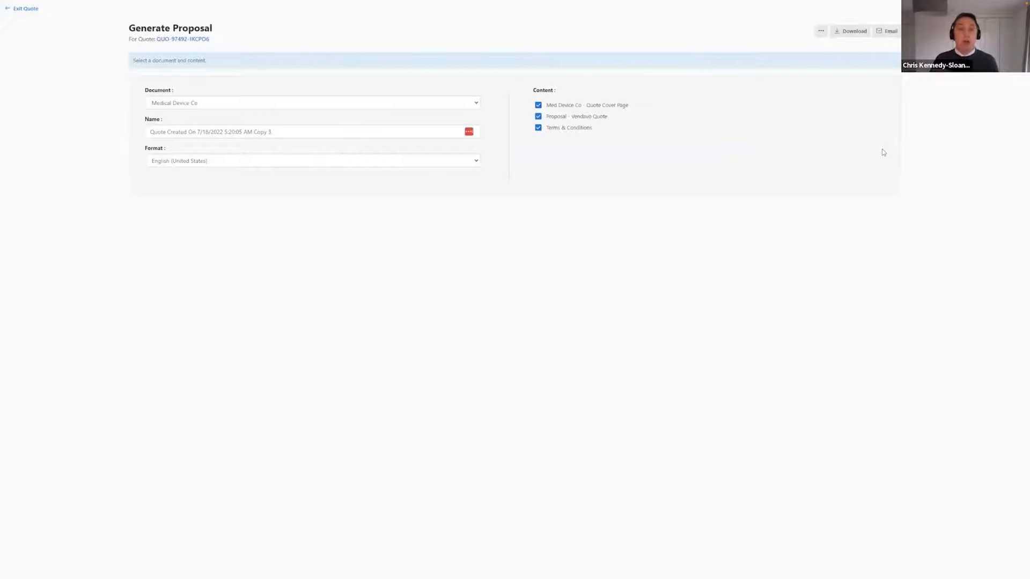
left_click(819, 32)
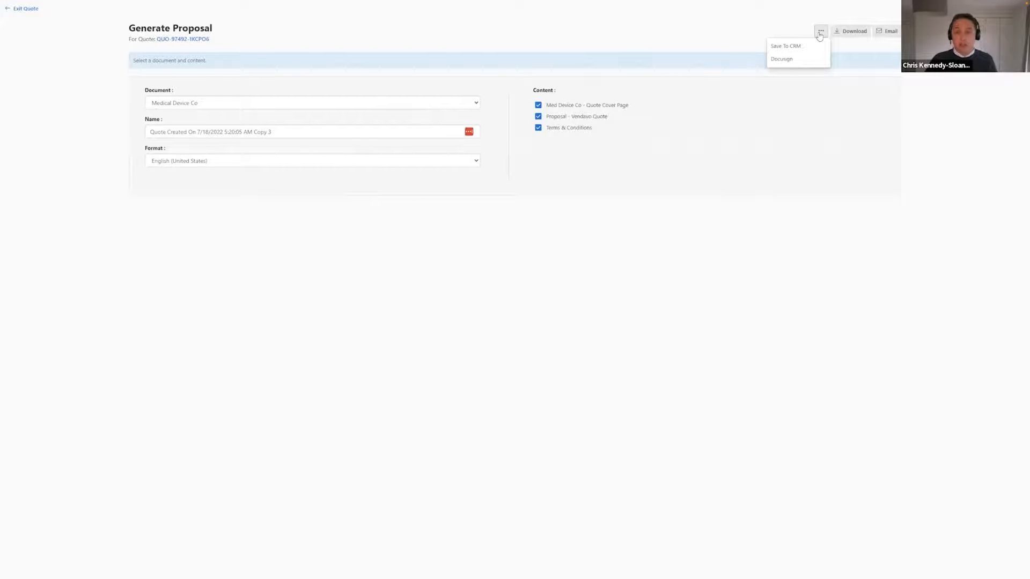
left_click(847, 33)
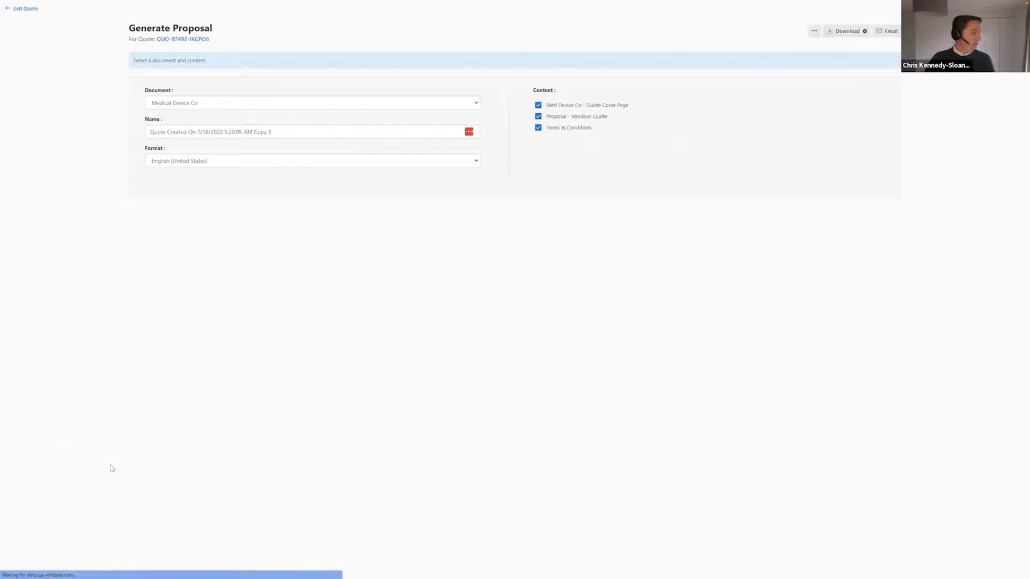
Open the downloaded proposal PDF and review its cover page, quotation line items and terms and conditions.
left_click(38, 568)
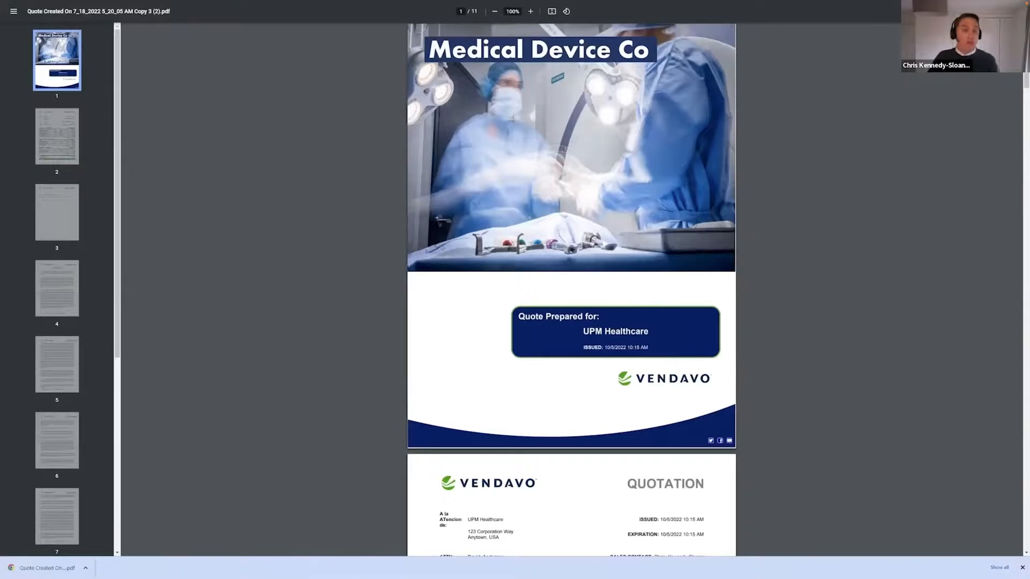
scroll(641, 316, "down", 8)
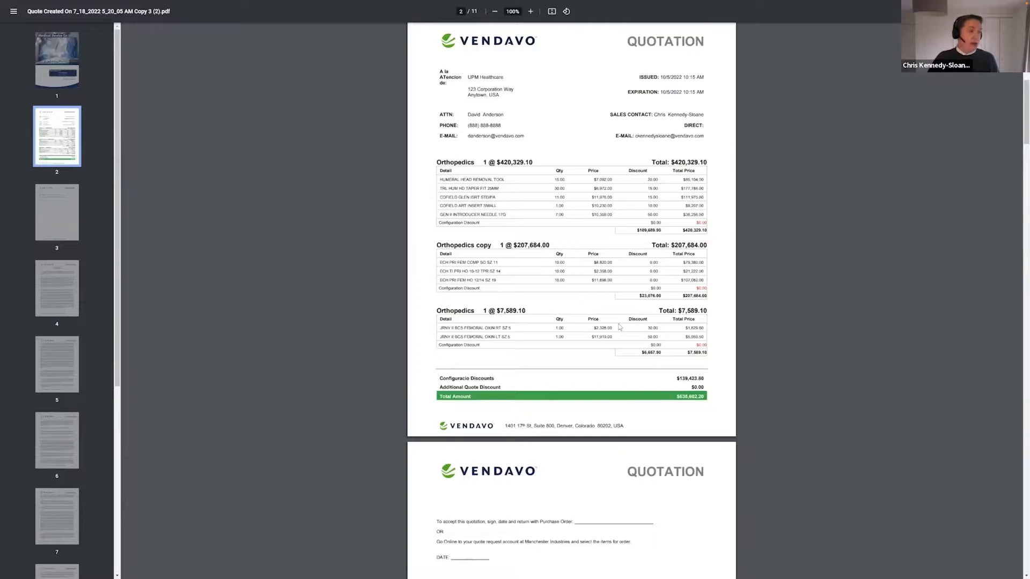
scroll(622, 328, "down", 10)
scroll(620, 327, "down", 8)
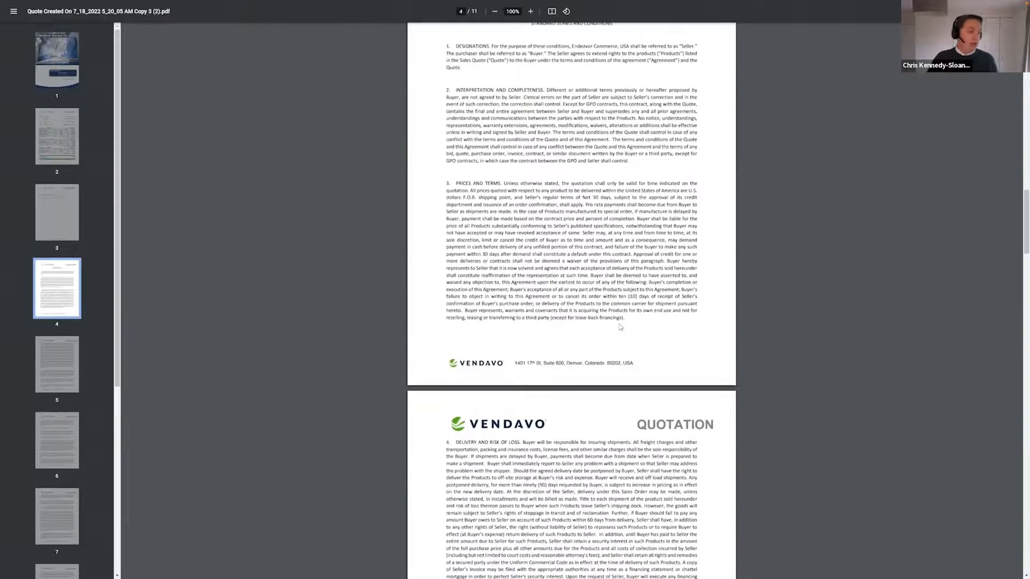
scroll(621, 326, "down", 3)
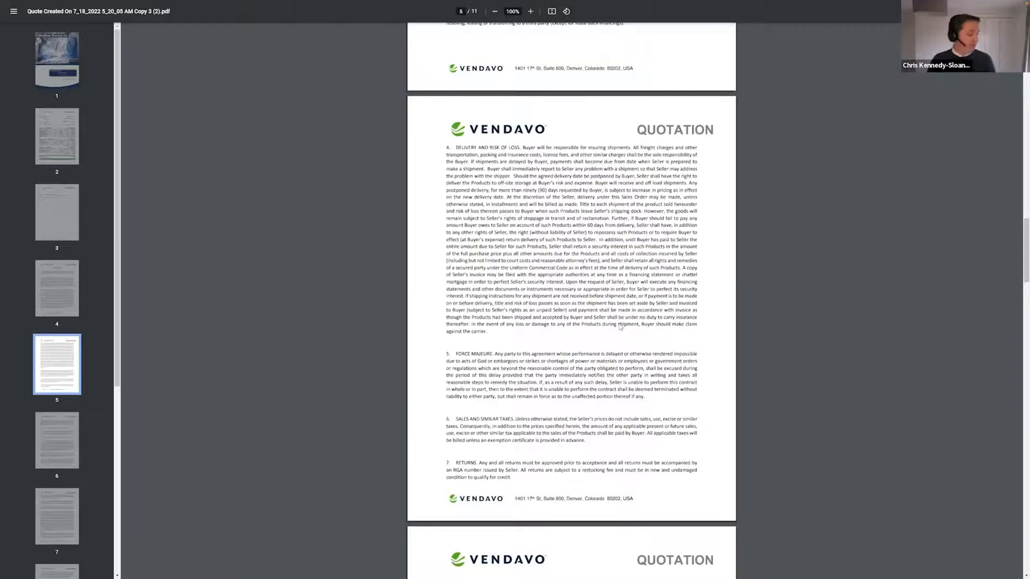
key("ctrl+w")
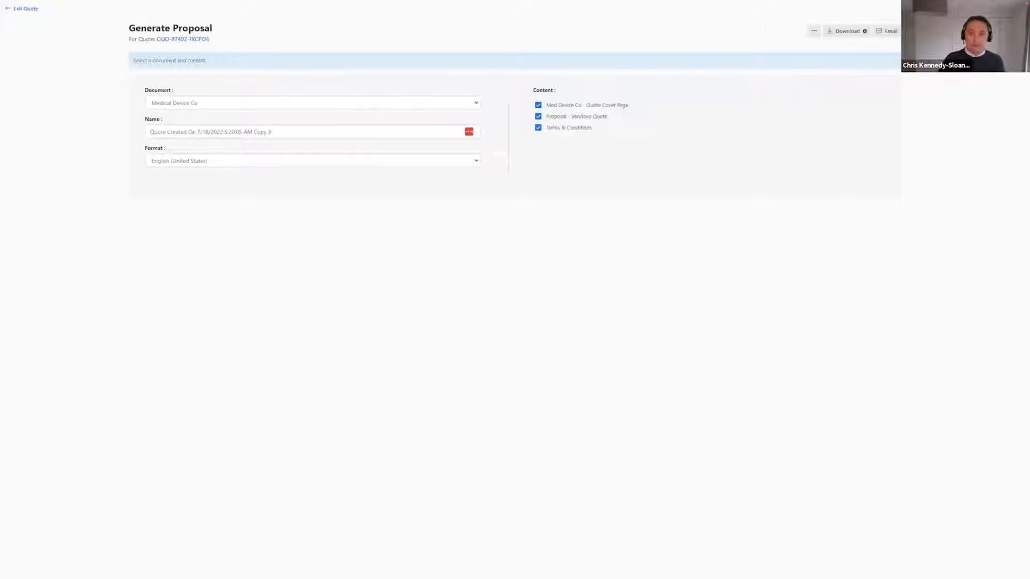
key("alt+Tab")
key("Right")
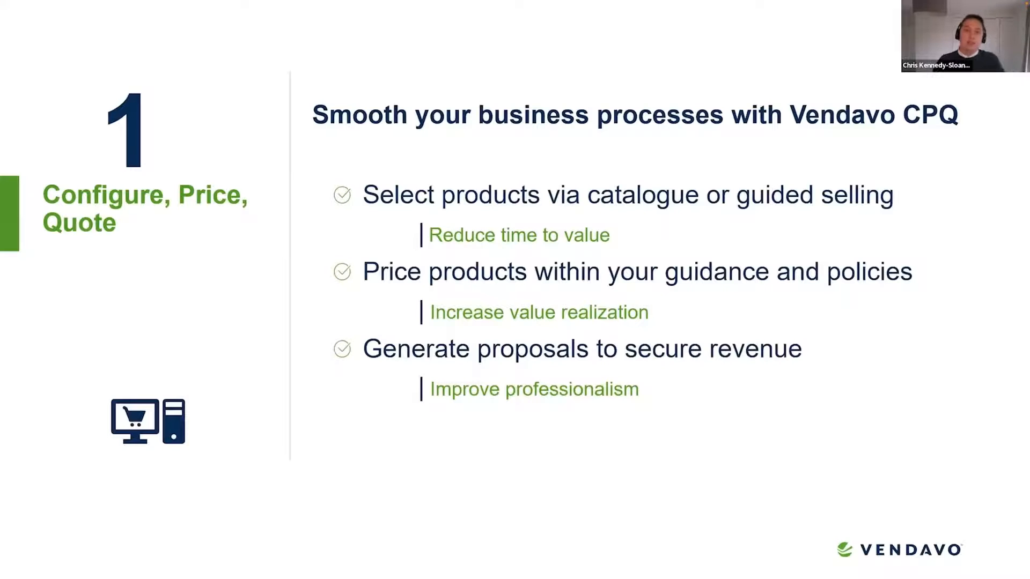
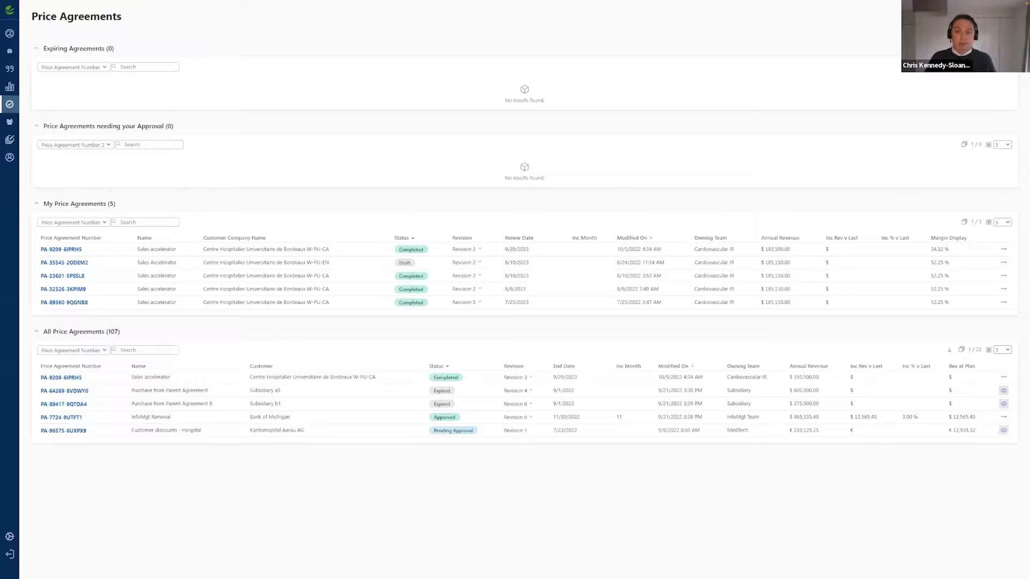
Create a new price agreement named Sales accelerator for the Cardiovascular IR team.
left_click(936, 67)
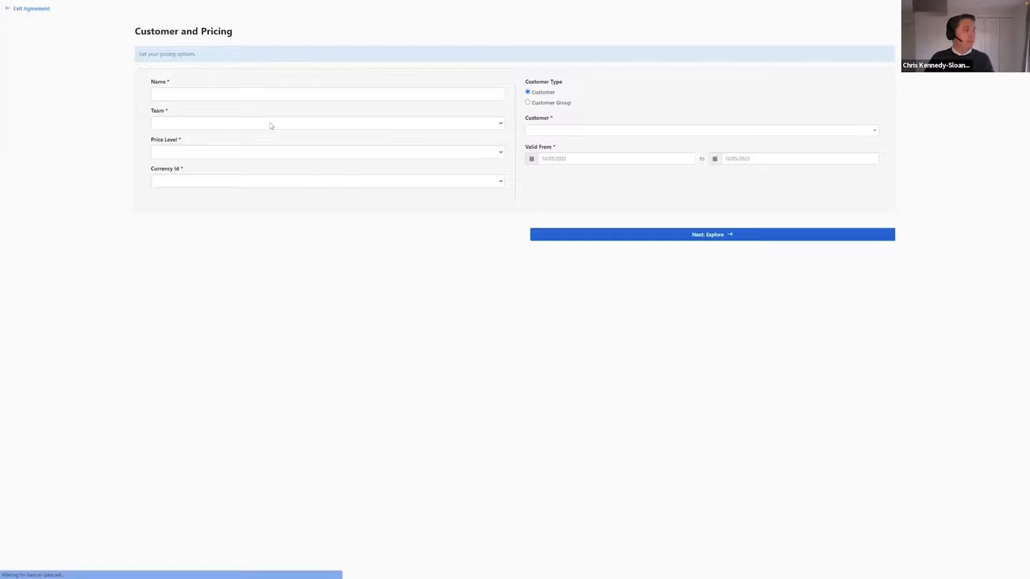
left_click(236, 95)
left_click(229, 127)
left_click(231, 127)
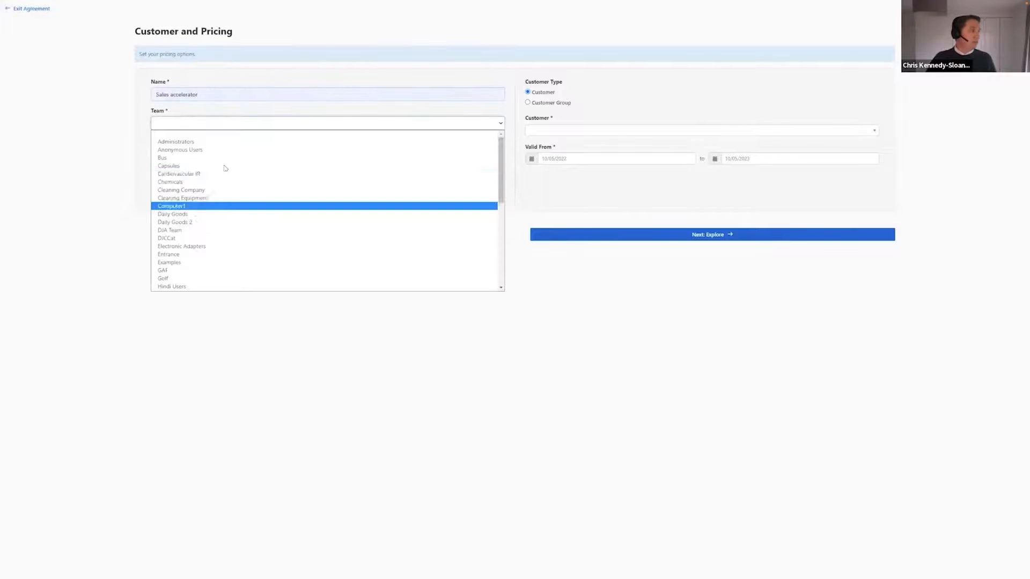
left_click(247, 170)
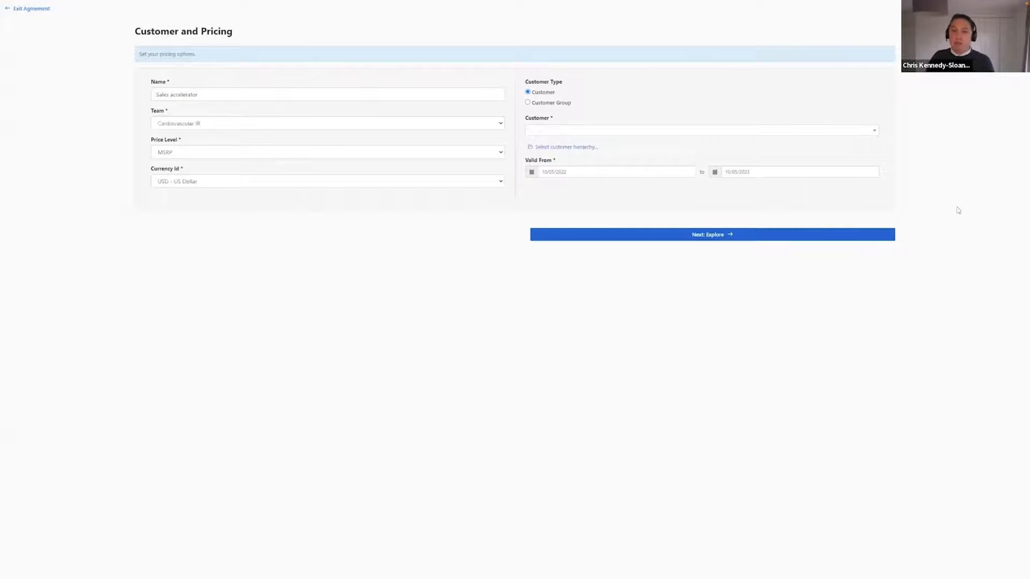
Set the agreement's customer to Groupe hospitalier Pellegrin S-PR-EN.
left_click(571, 131)
scroll(625, 202, "down", 5)
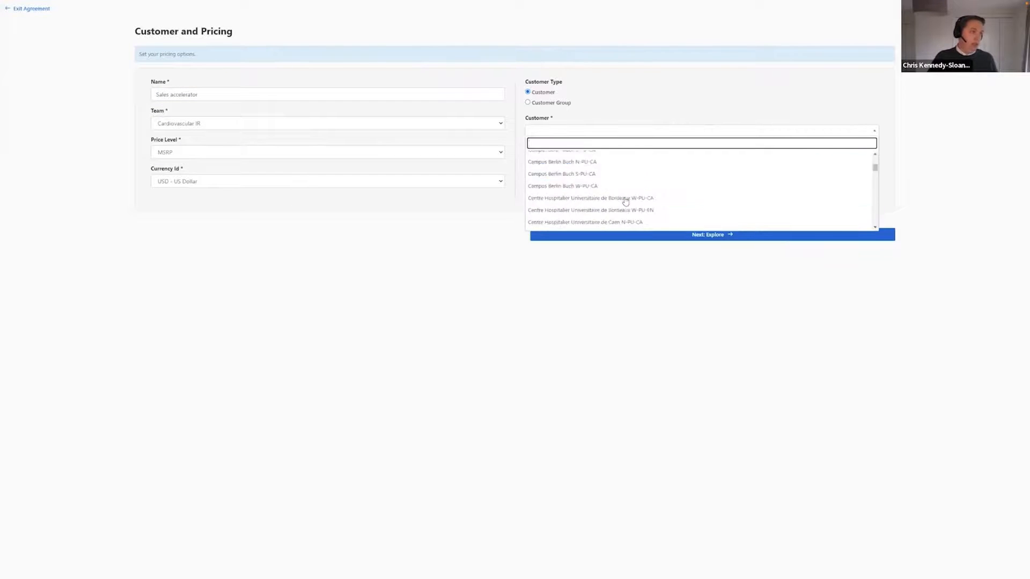
scroll(617, 201, "up", 2)
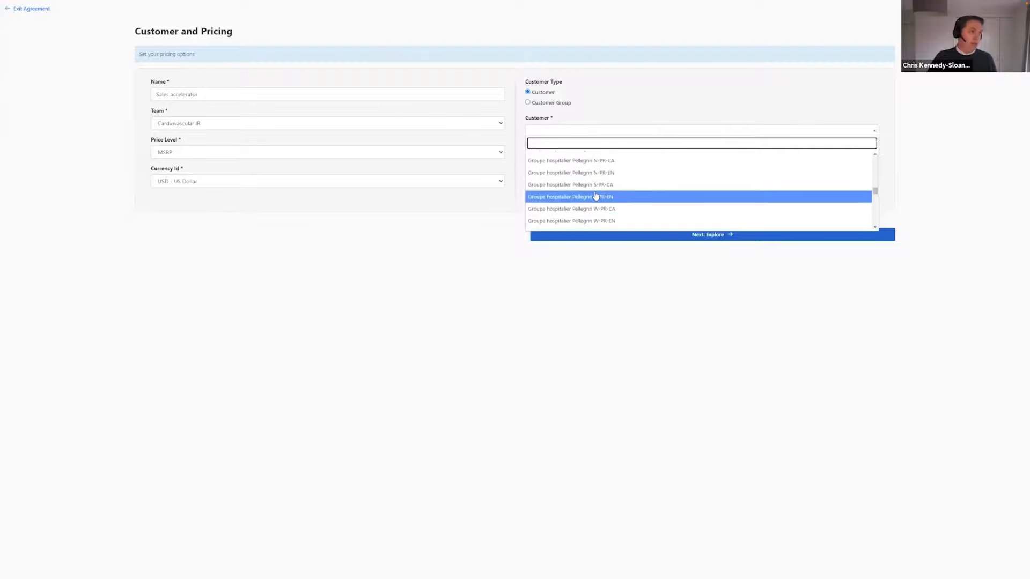
left_click(593, 196)
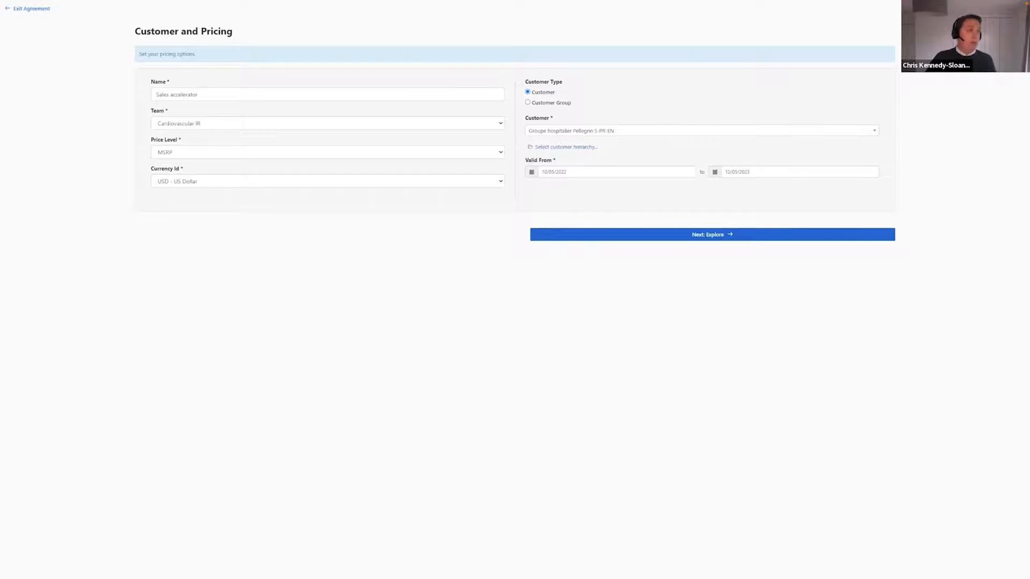
View the customer groups available for the agreement, and return the customer type to Customer.
left_click(550, 102)
left_click(549, 128)
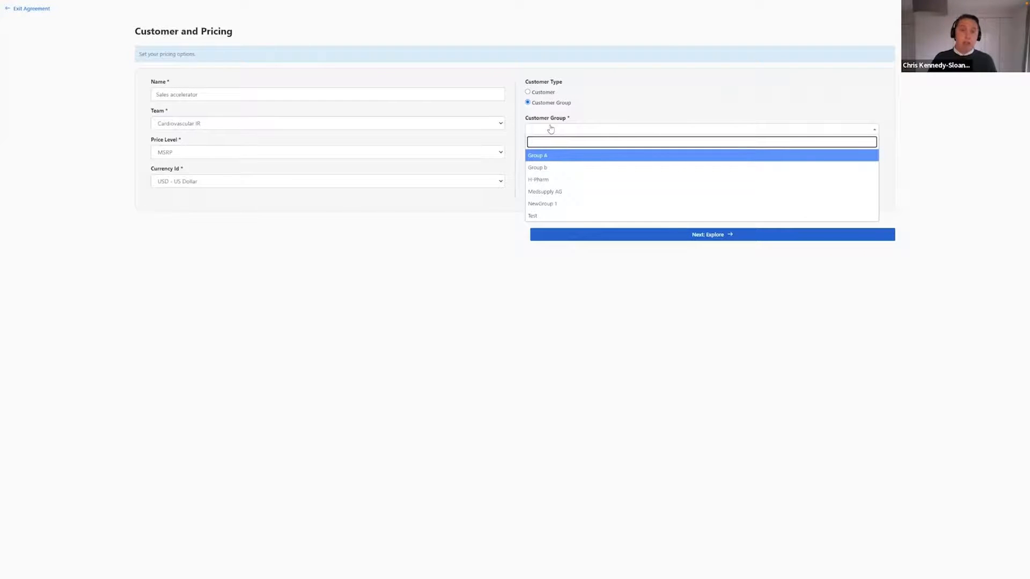
left_click(541, 92)
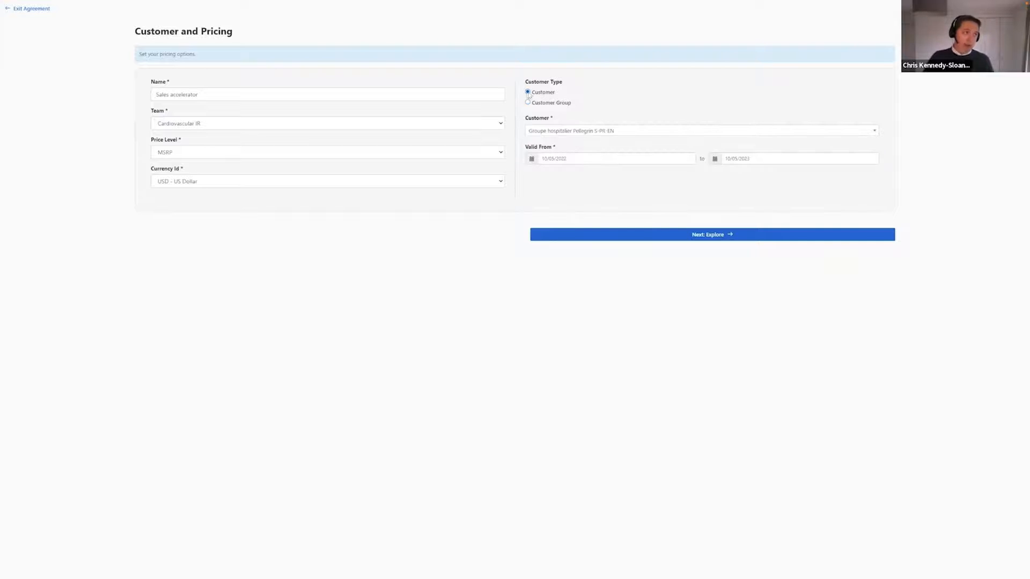
Using the Cardiovascular IR template, add all products with the Closure application to the price agreement.
left_click(696, 238)
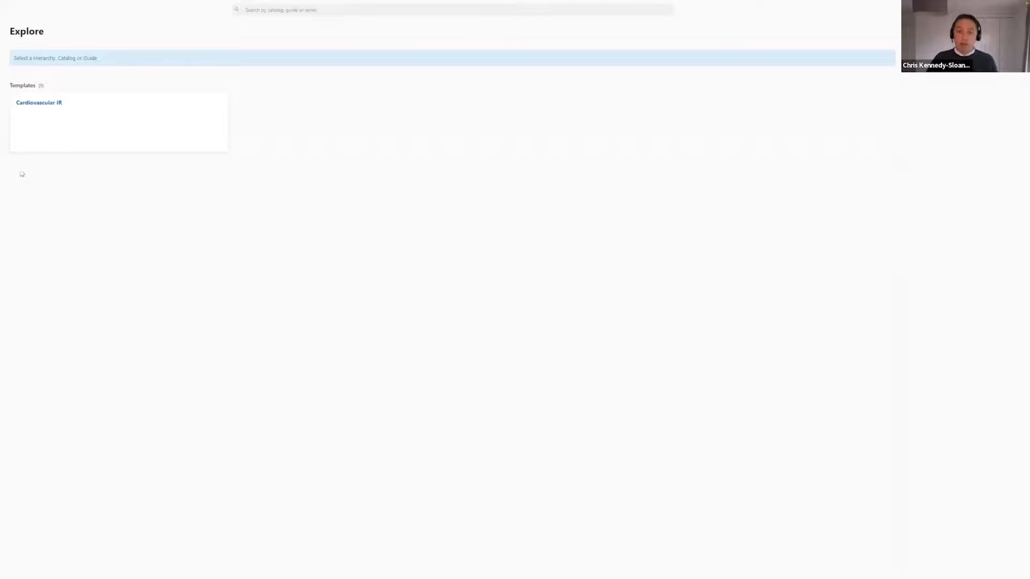
left_click(28, 104)
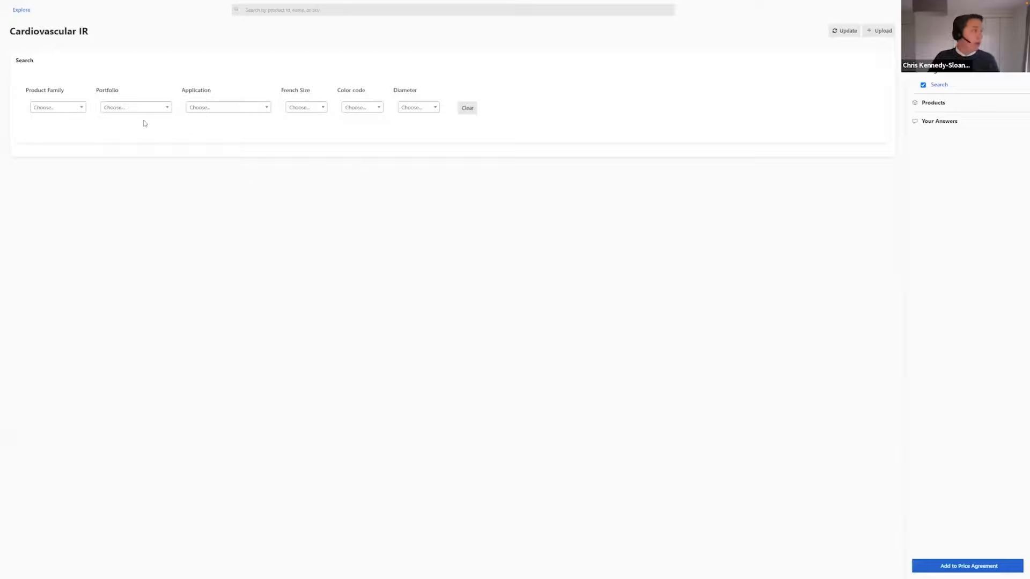
left_click(241, 108)
left_click(228, 180)
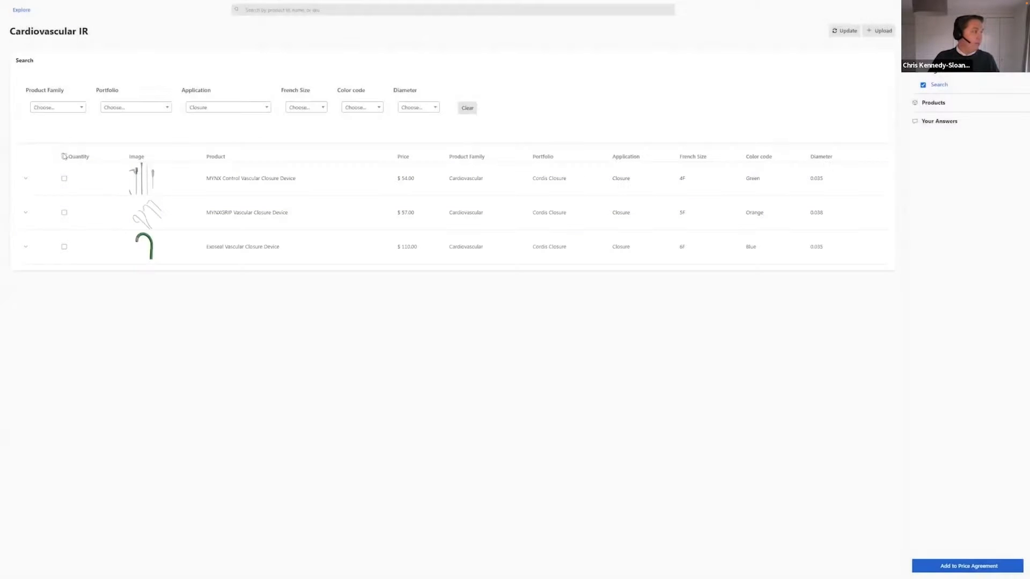
left_click(66, 156)
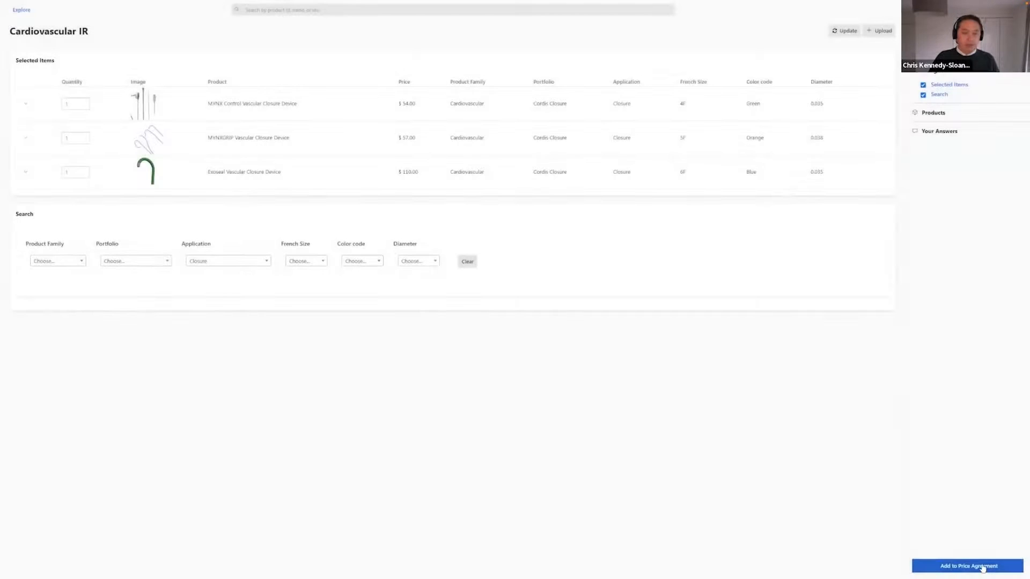
left_click(984, 564)
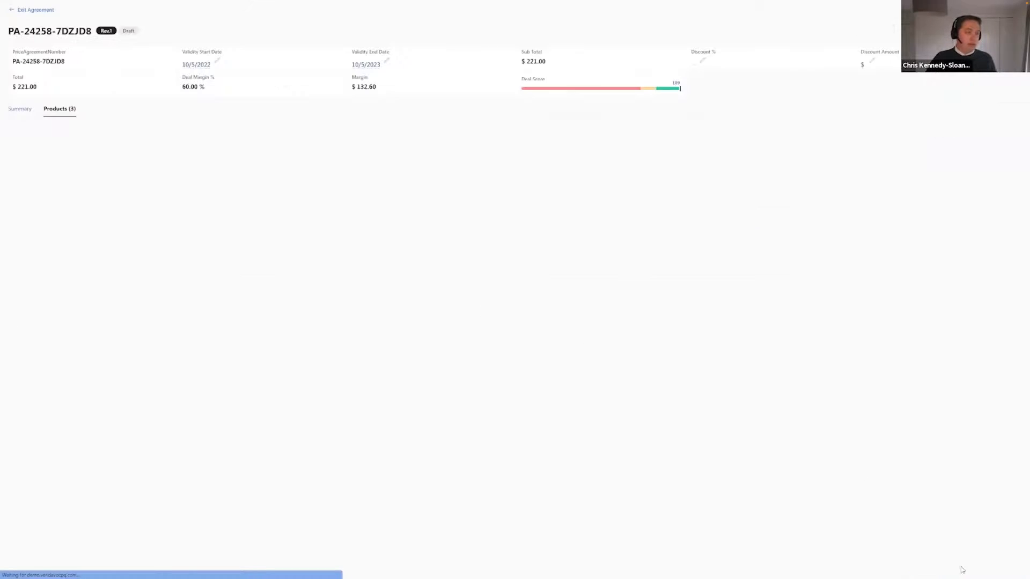
Mass edit all three Closure line items to a volume of 1000, and dismiss the Rule Log window.
left_click(30, 195)
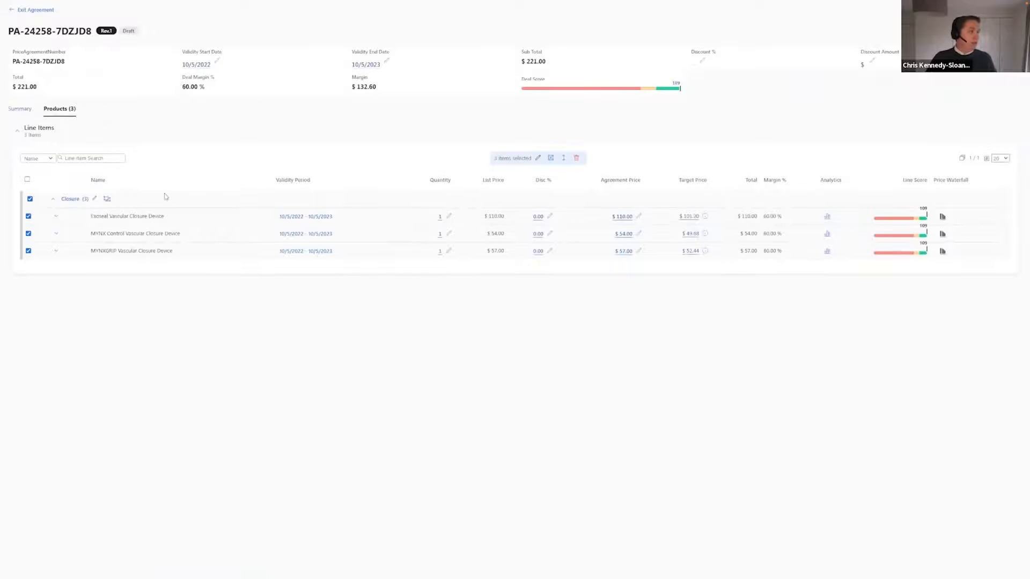
left_click(536, 158)
left_click(549, 47)
type("10")
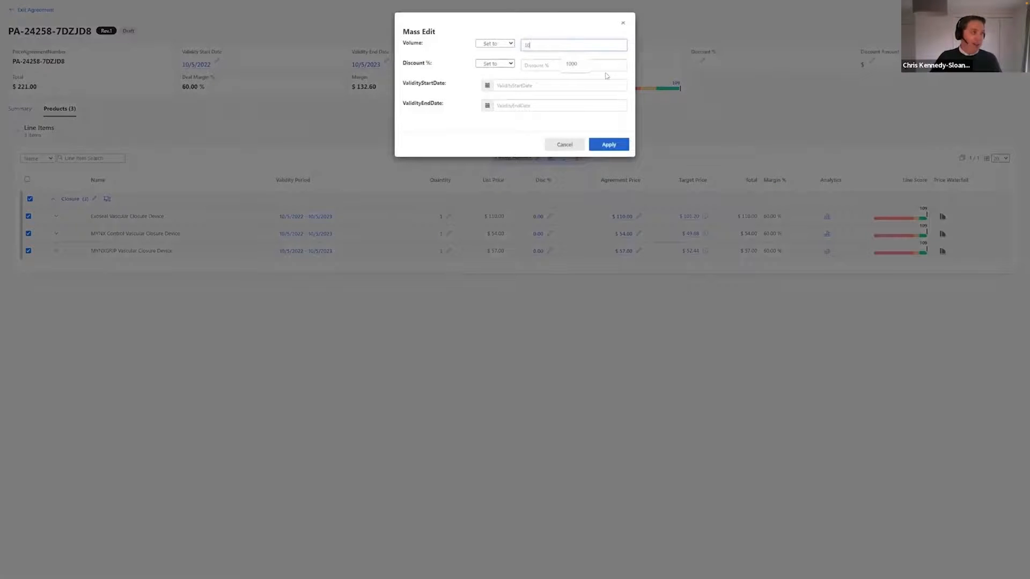
left_click(583, 66)
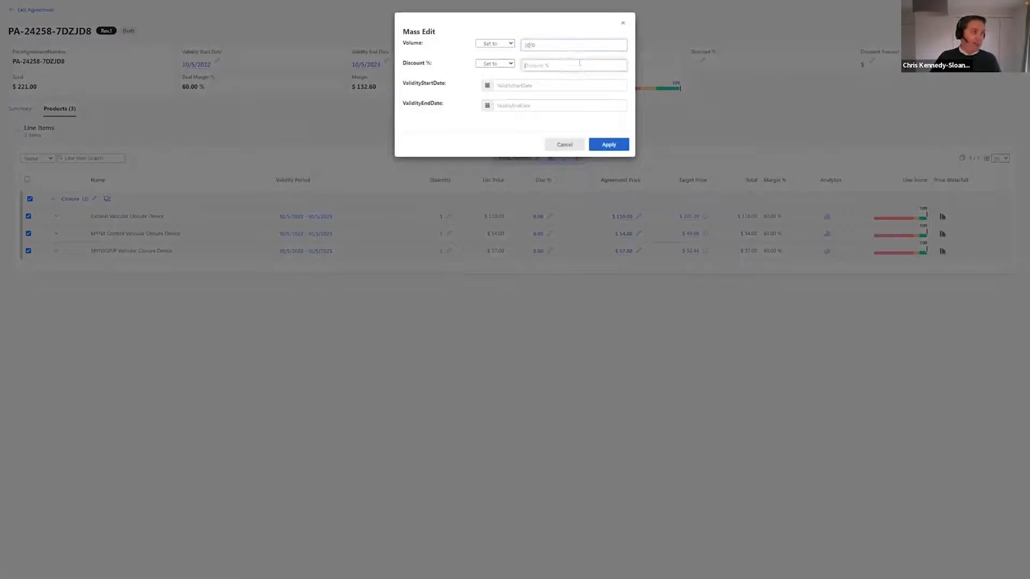
left_click(610, 145)
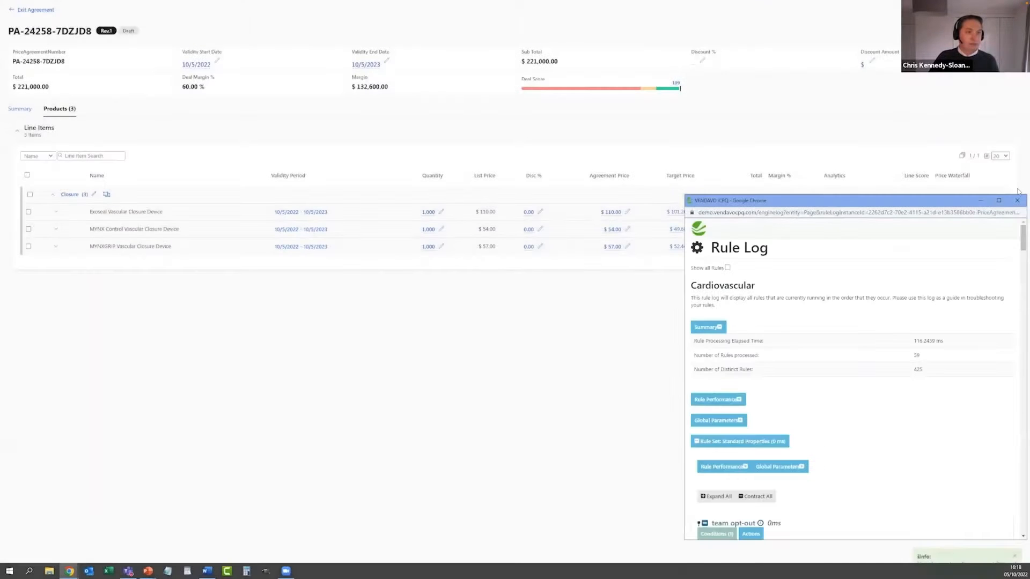
left_click(1017, 201)
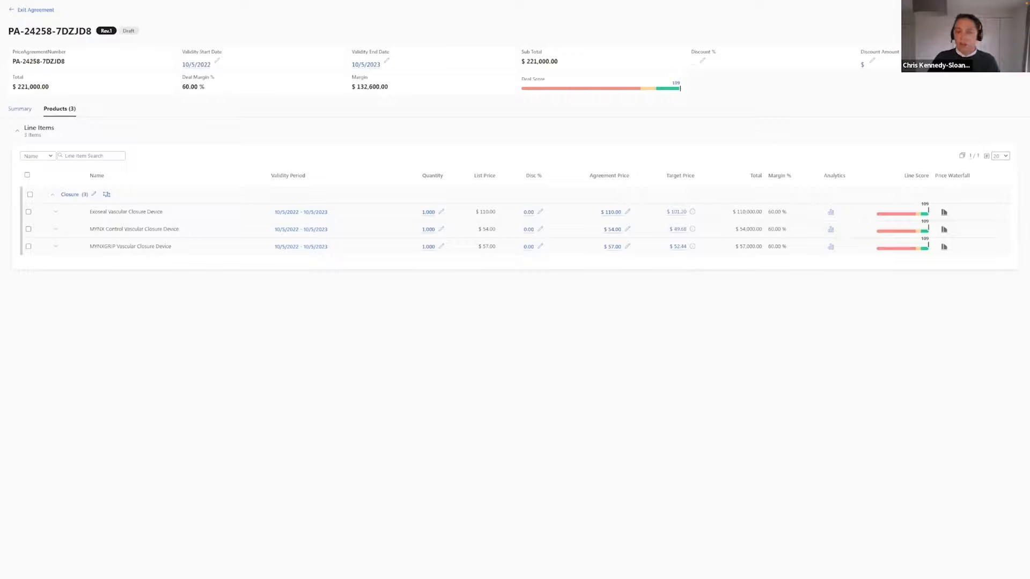
Set the discounts of the Exoseal, MYNX Control and MYNXGRIP devices to 10%, 20% and 10%, and view the agreement's summary.
left_click(528, 212)
type("15")
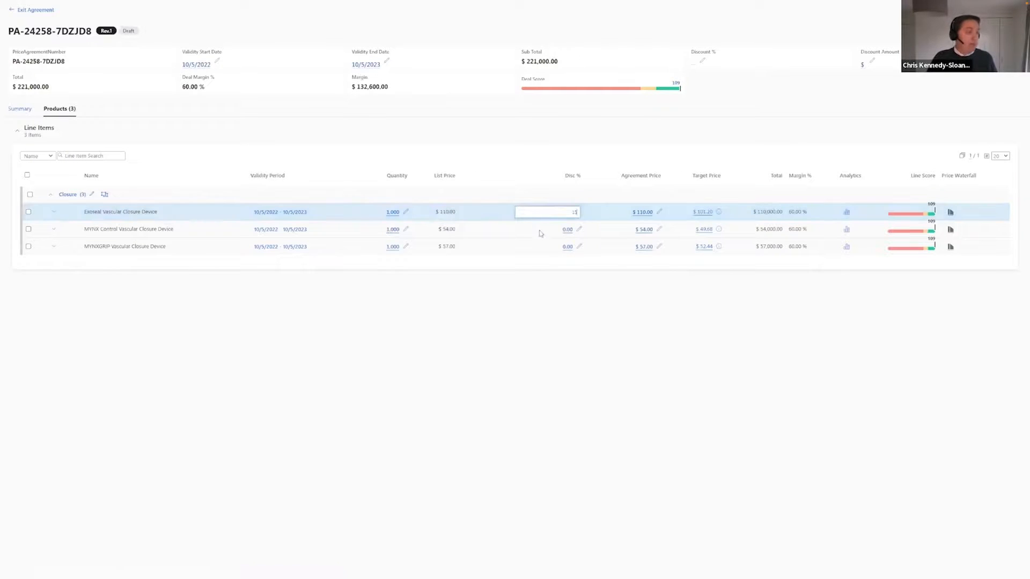
left_click(571, 232)
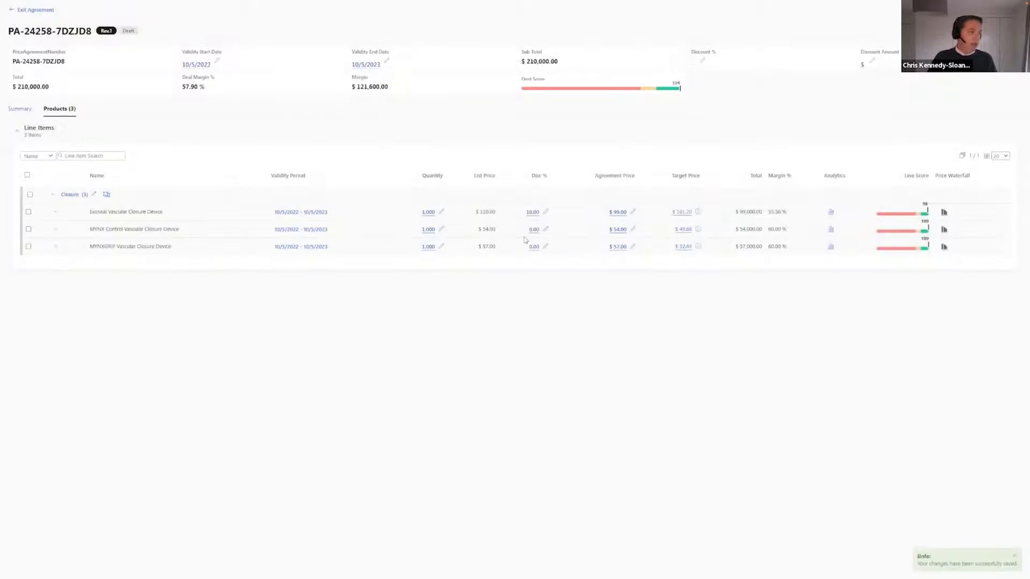
left_click(532, 230)
type("20")
left_click(568, 251)
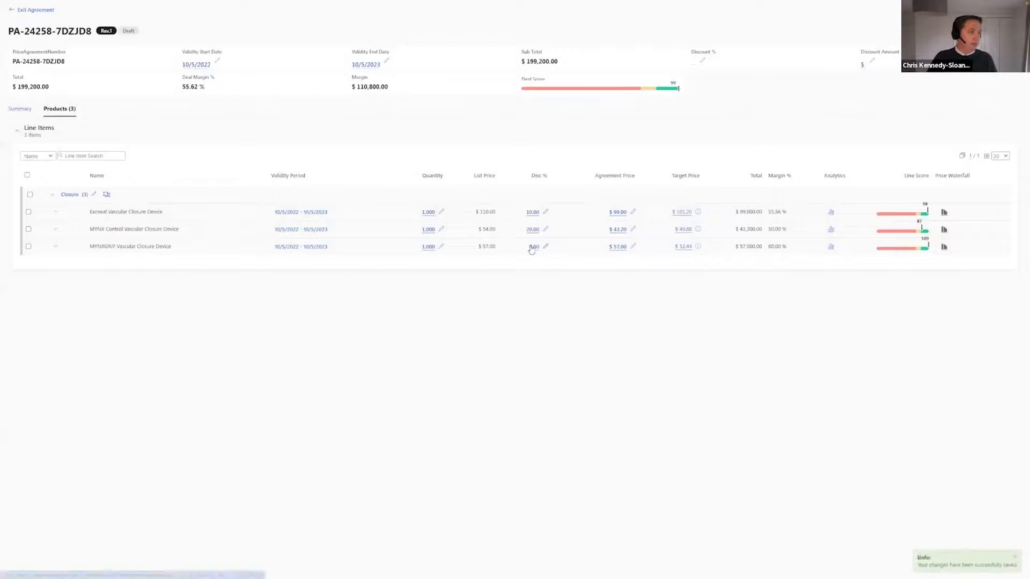
left_click(532, 247)
type("10")
left_click(618, 282)
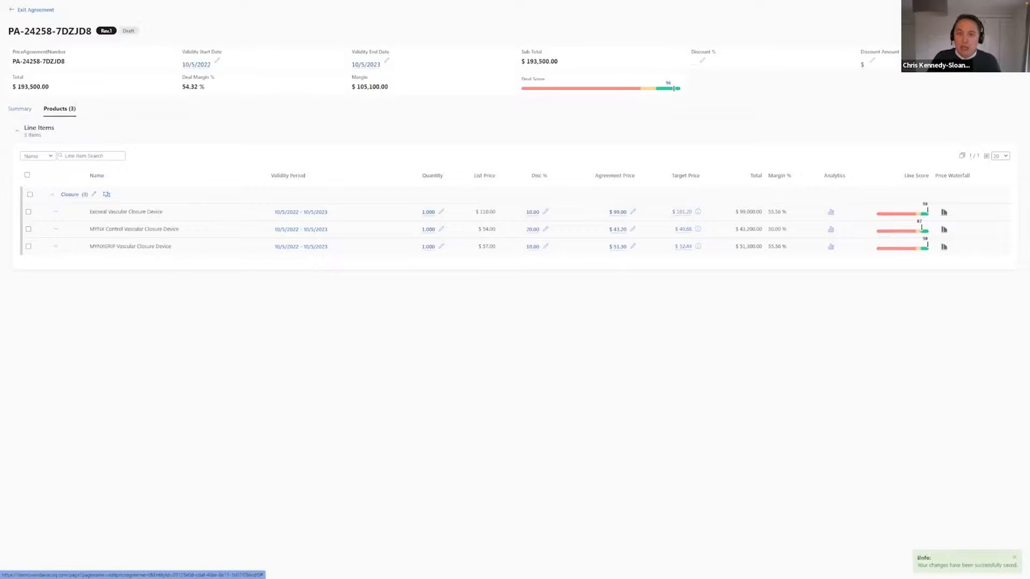
left_click(20, 109)
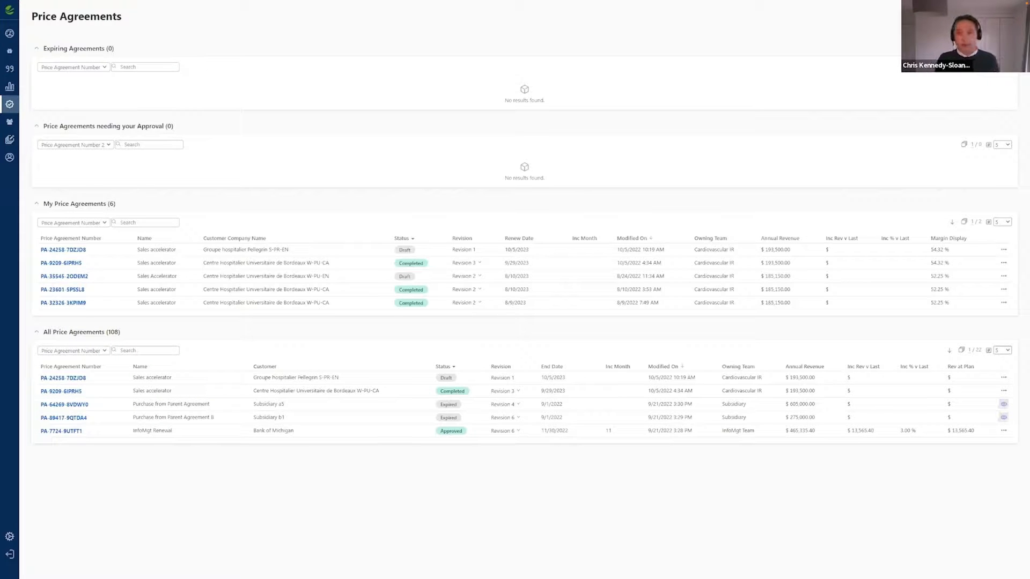
key("Right")
key("Right")
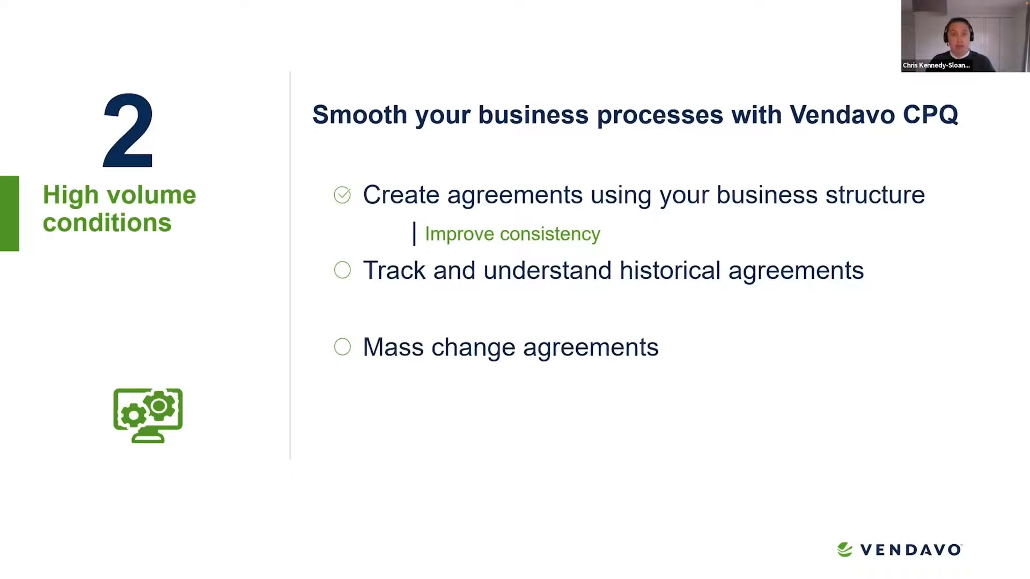
key("Right")
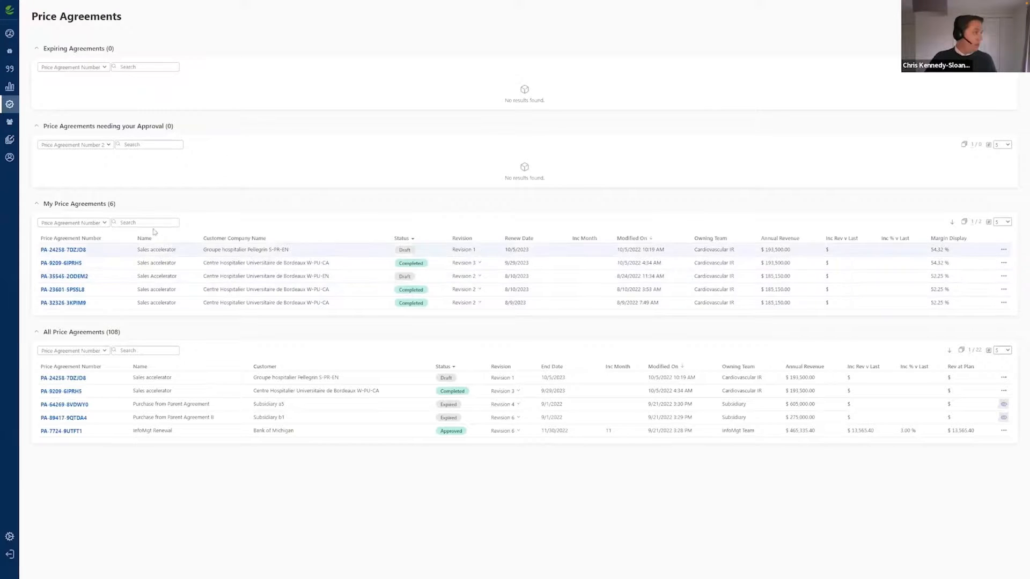
Complete the draft Groupe hospitalier Pellegrin price agreement, and create a new revision of it.
left_click(85, 251)
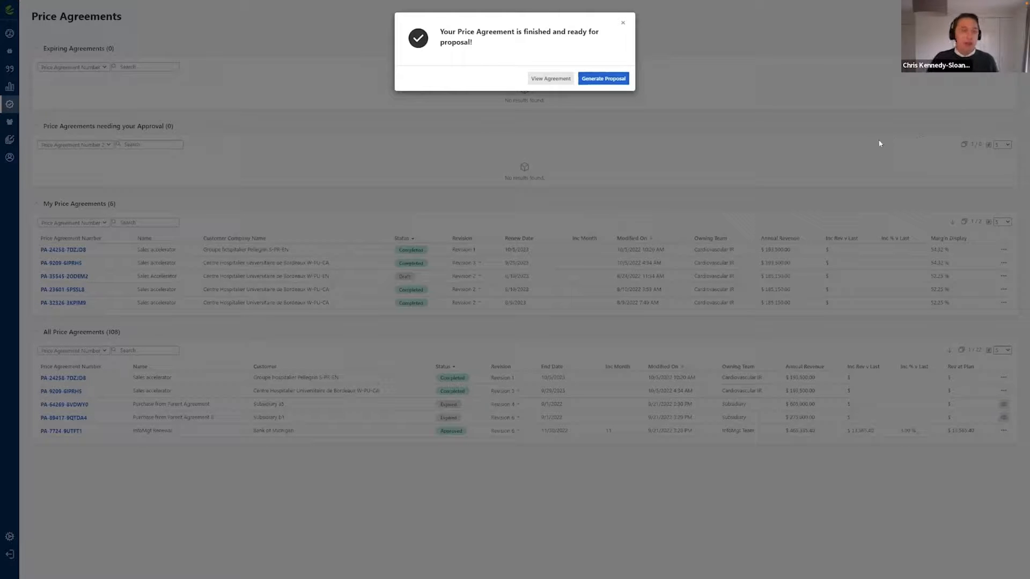
left_click(661, 112)
left_click(1004, 249)
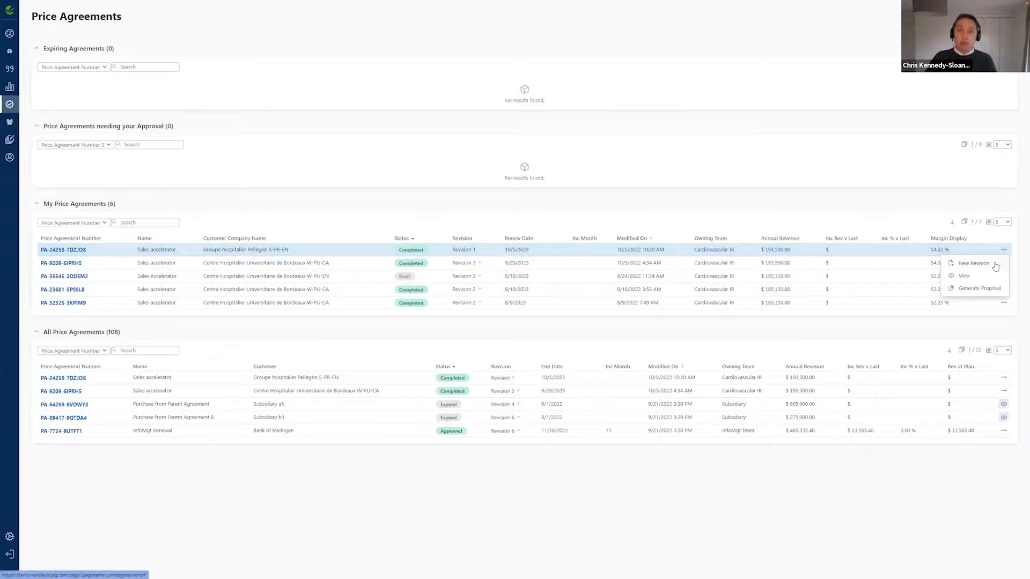
left_click(974, 264)
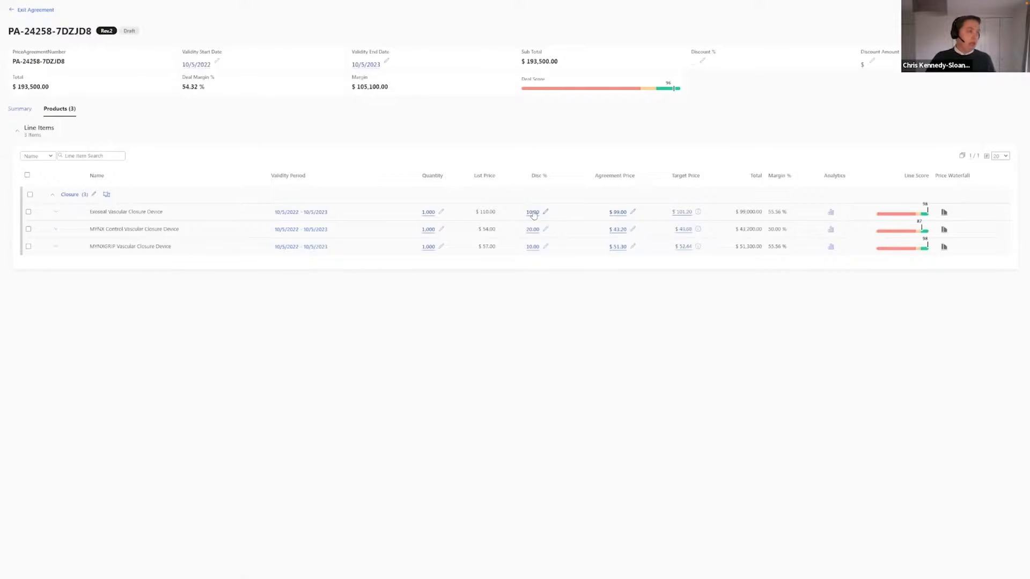
Set the discounts of the Exoseal and MYNXGRIP devices to 15% in the new revision, and complete the agreement.
left_click(532, 212)
type("15")
left_click(560, 248)
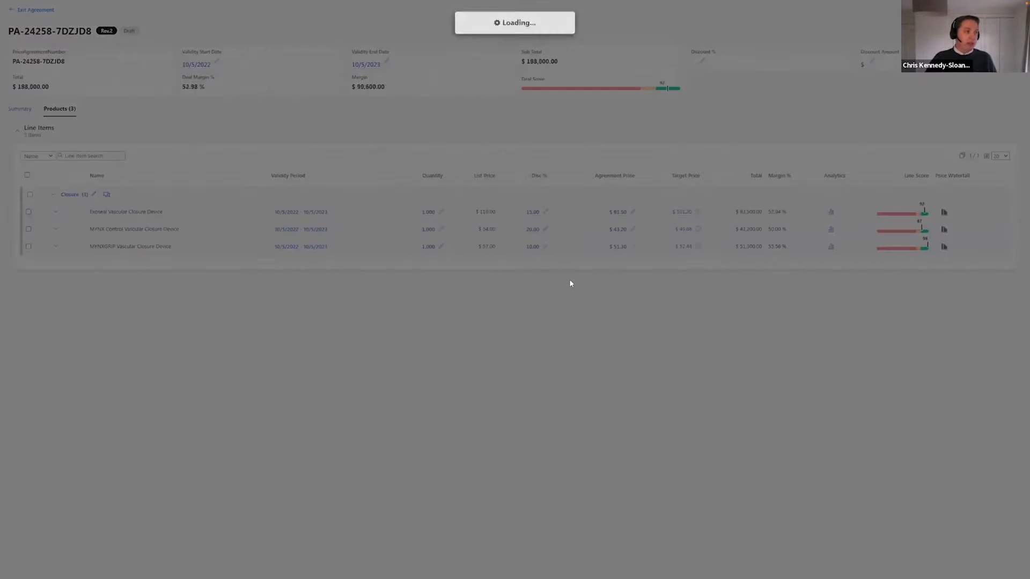
left_click(532, 246)
type("15")
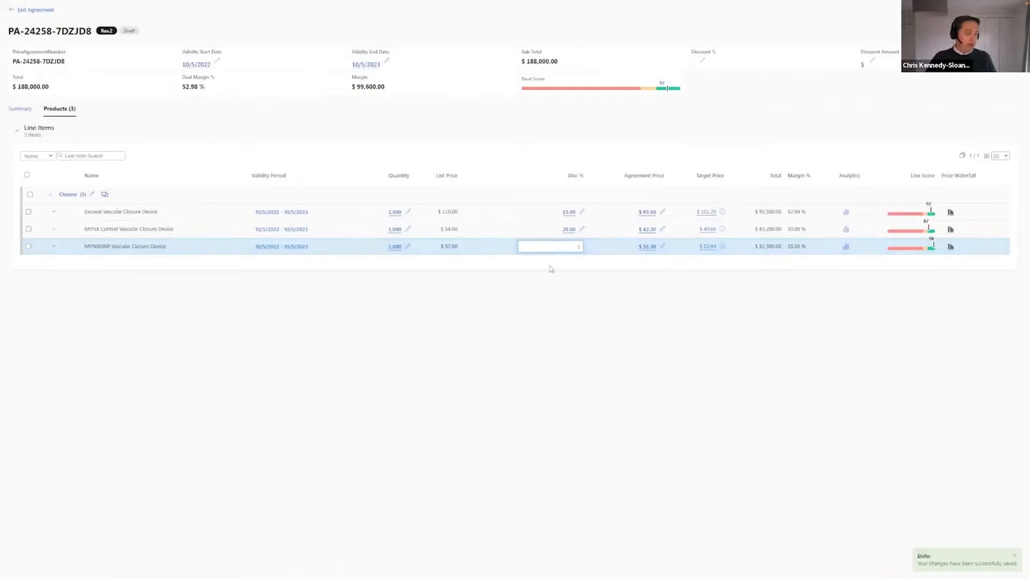
left_click(608, 307)
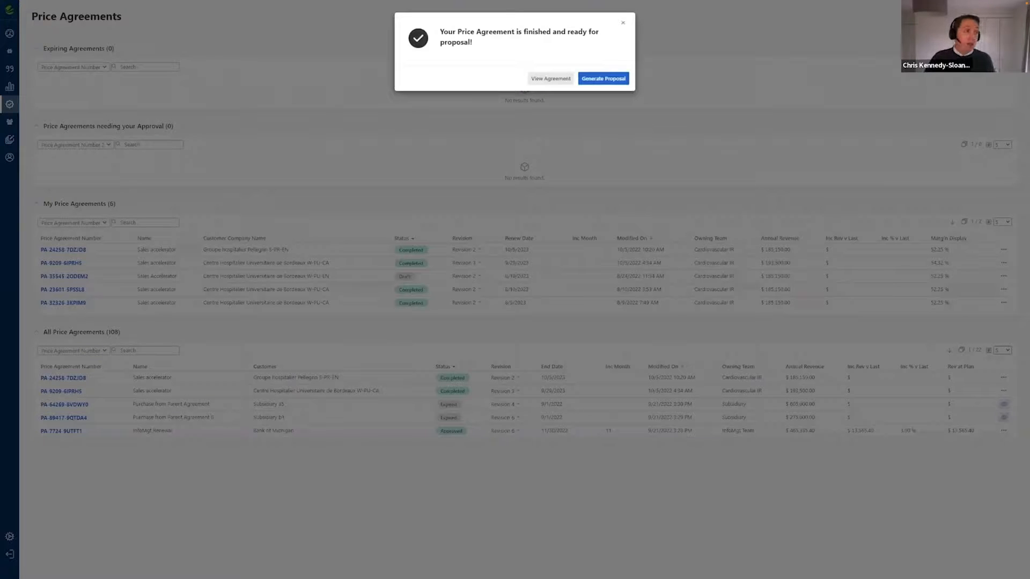
Dismiss the proposal message, and show the earlier revisions of the Groupe hospitalier Pellegrin agreement.
left_click(623, 23)
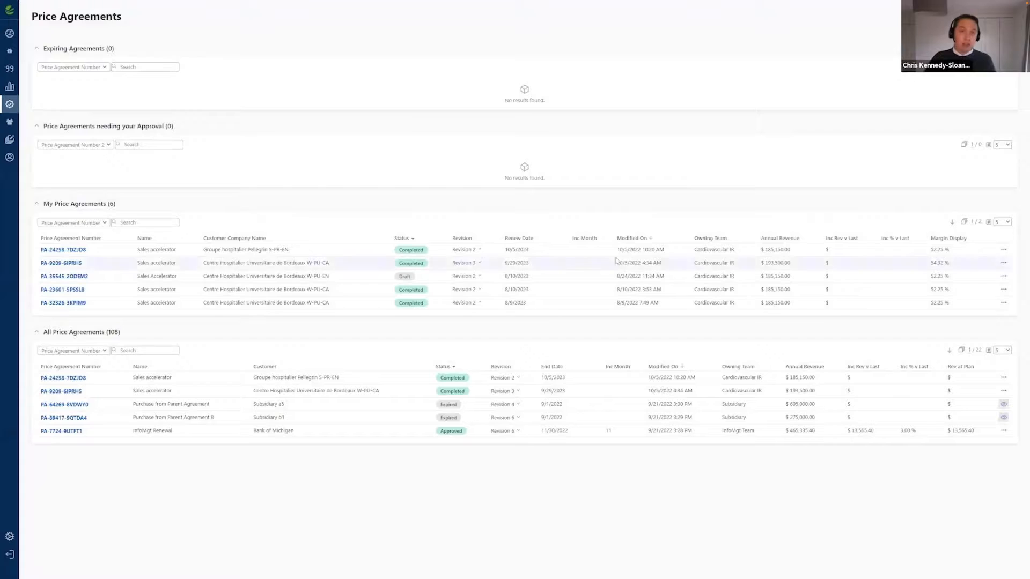
left_click(480, 250)
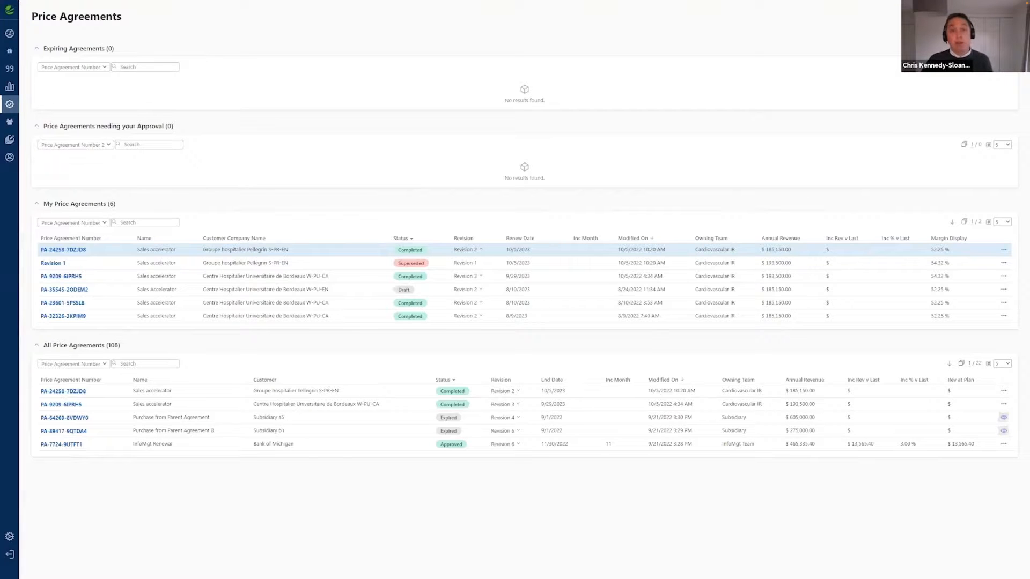
key("Right")
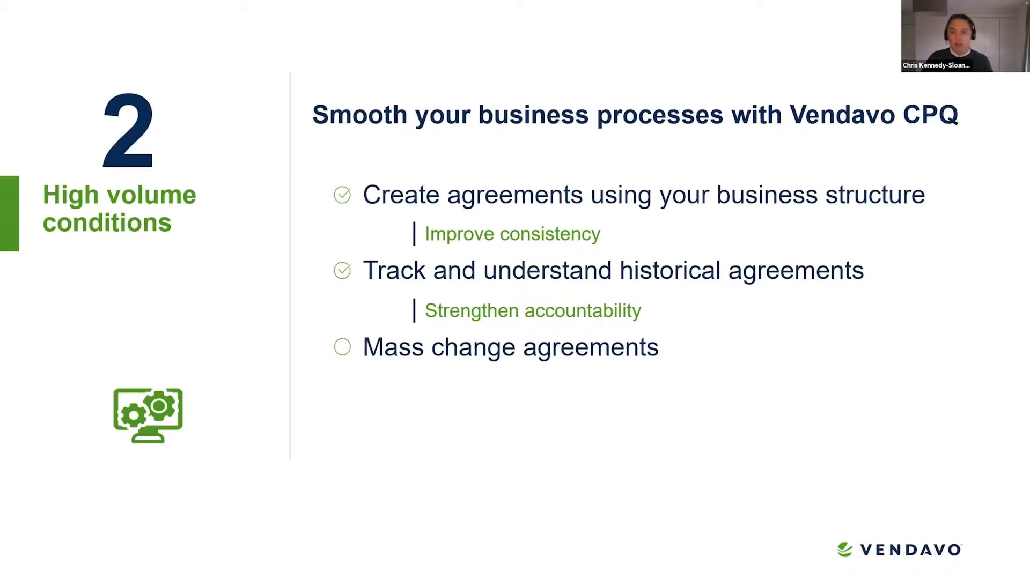
key("Right")
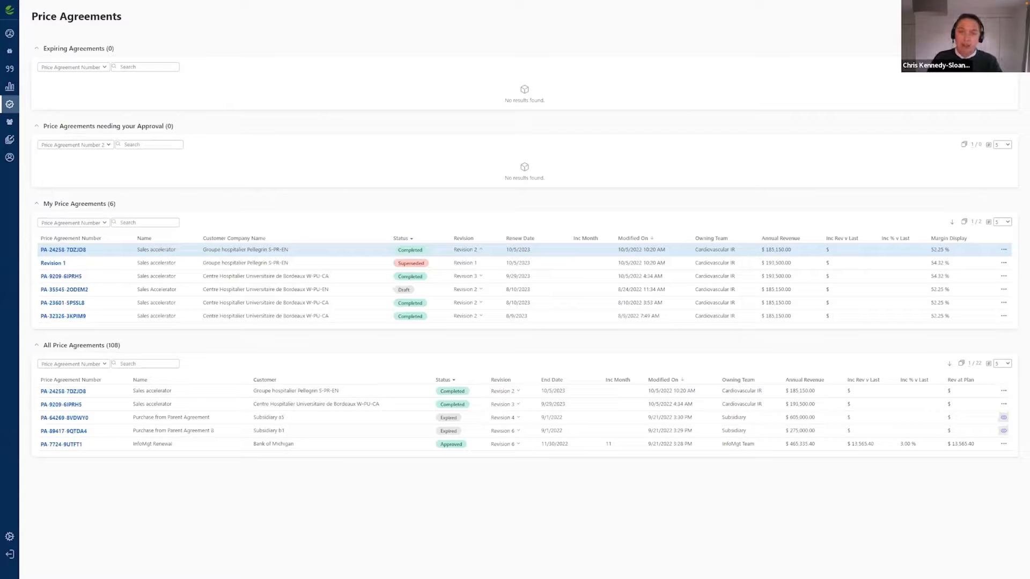
Go to the mass agreement changes, and start a new draft from the most recent Quarterly PPI revision.
mouse_move(7, 161)
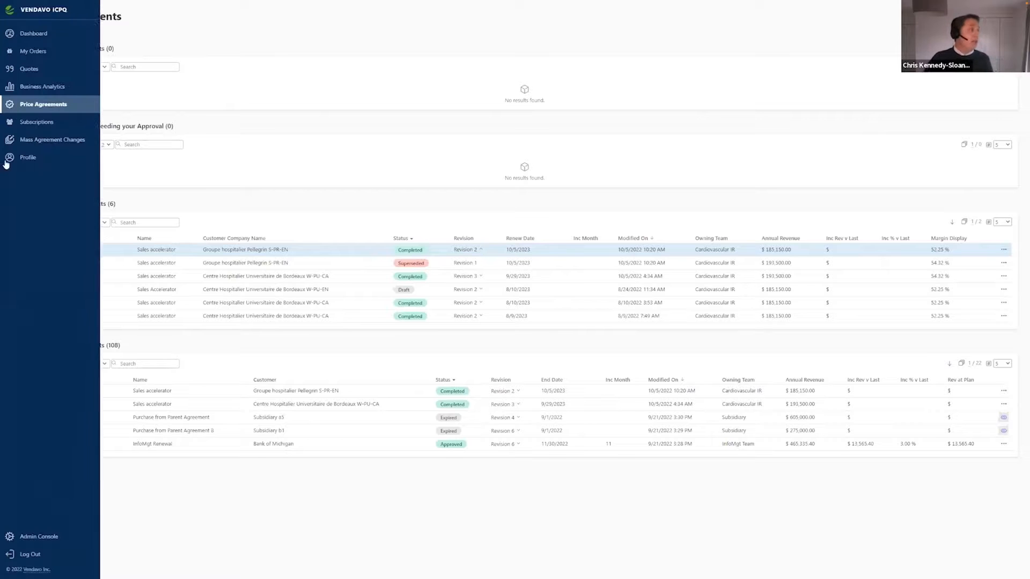
left_click(26, 142)
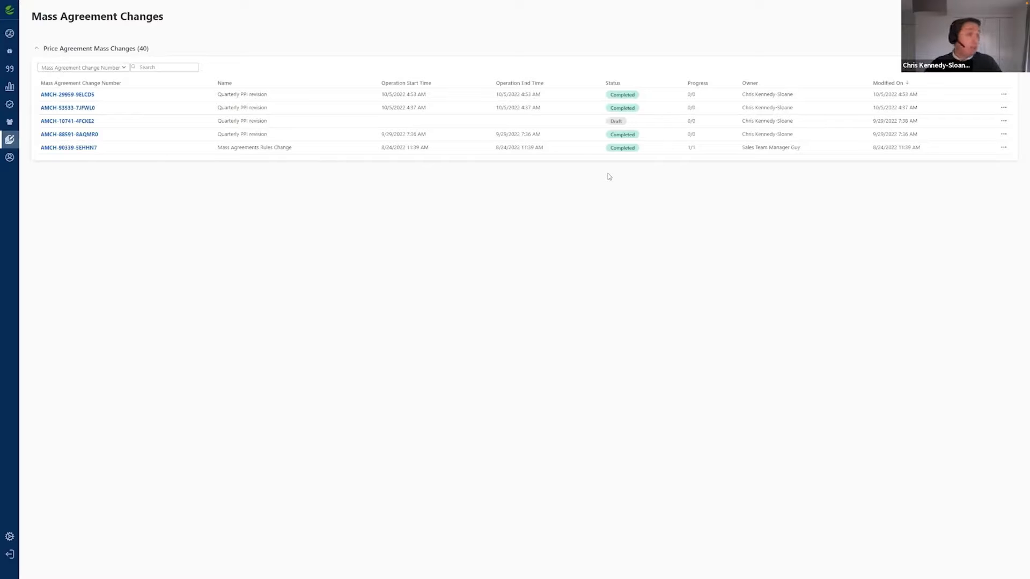
left_click(1003, 94)
left_click(981, 123)
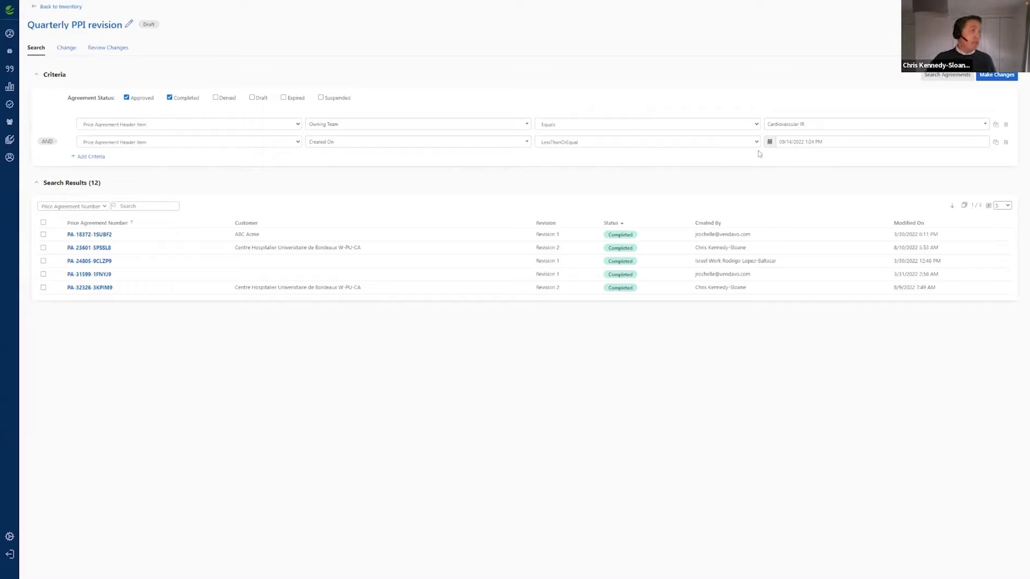
Set the Created On criterion to 07/01/2022 and search for the matching agreements.
left_click(825, 142)
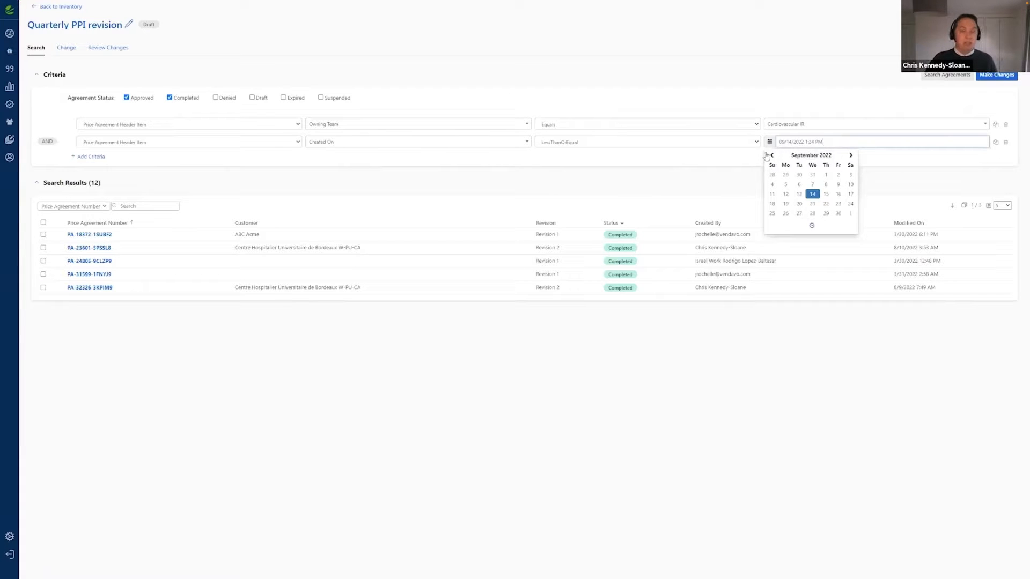
left_click(771, 156)
left_click(767, 155)
left_click(839, 175)
left_click(911, 179)
left_click(947, 75)
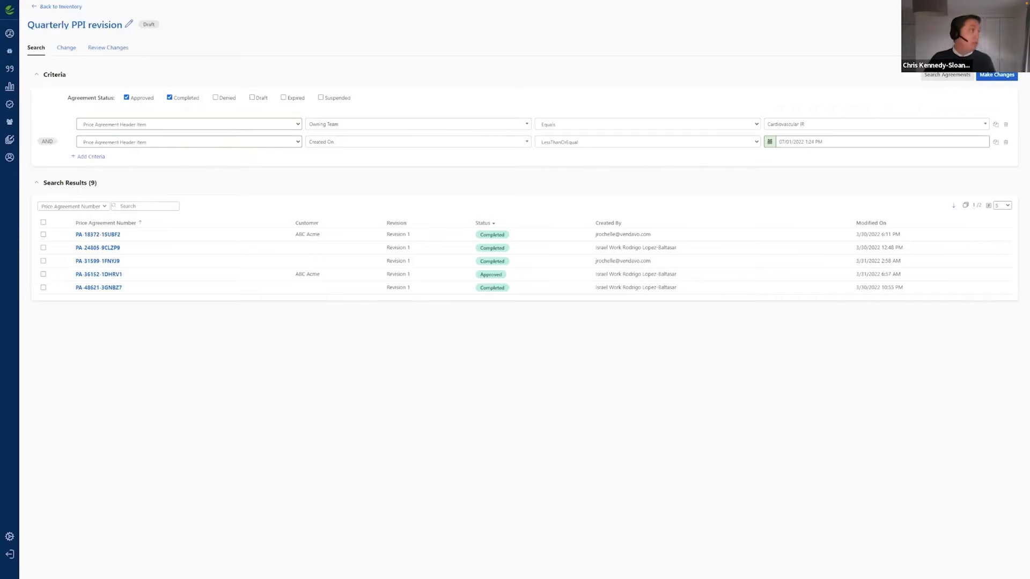
Review the price increases for the Distributor and Direct customer classes, and submit the mass change.
left_click(67, 48)
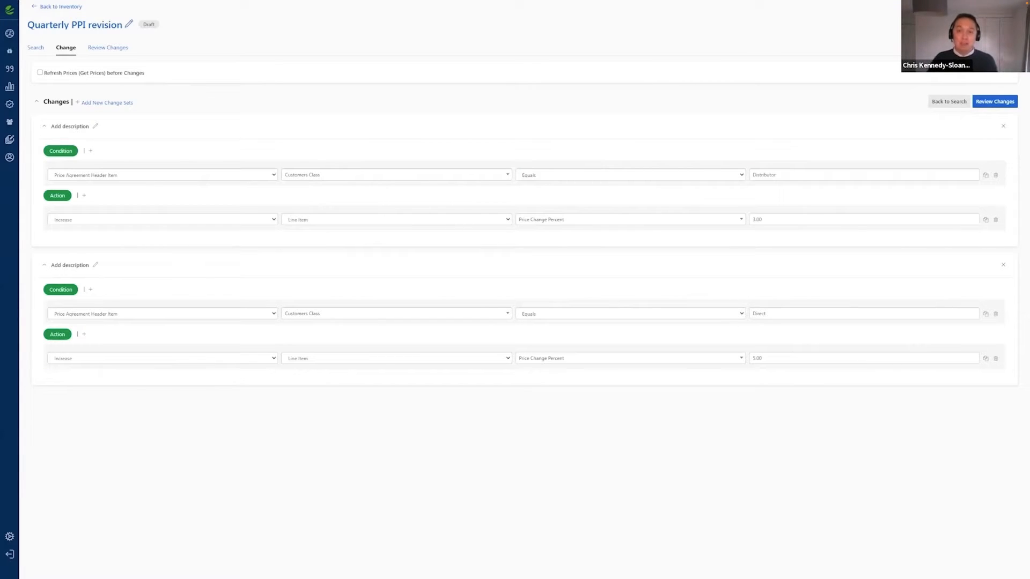
left_click(994, 102)
left_click(996, 26)
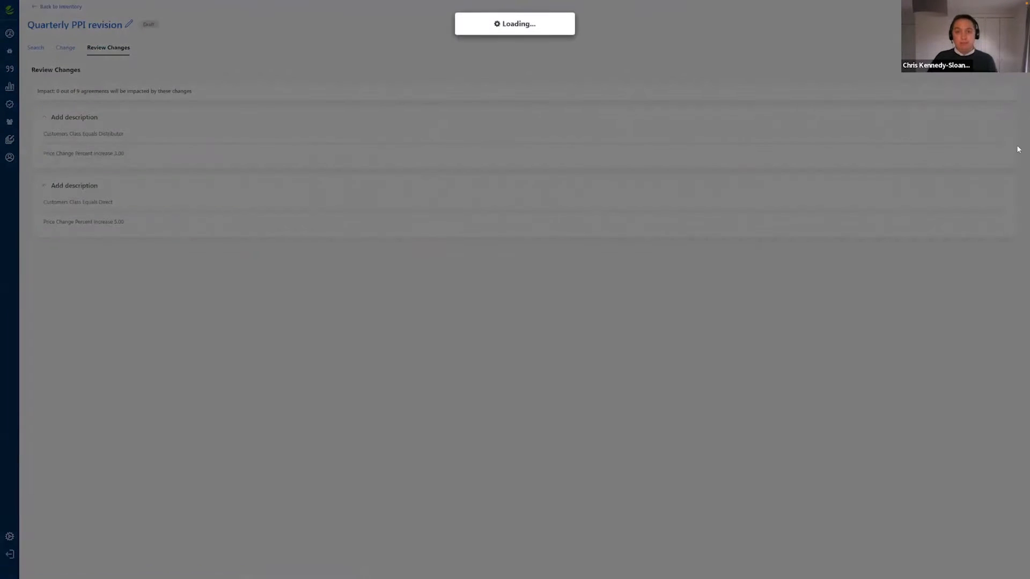